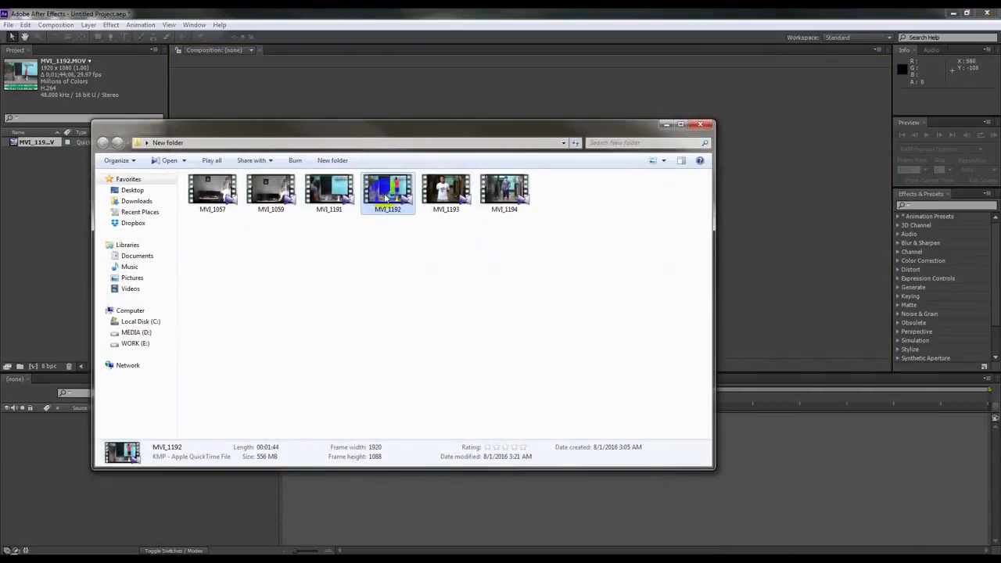
Step: Preview the MVI_1192 video in KMPlayer, skipping ahead to about 1 min 36 sec, and close the player
{"action": "double_click", "coordinate": [385, 198]}
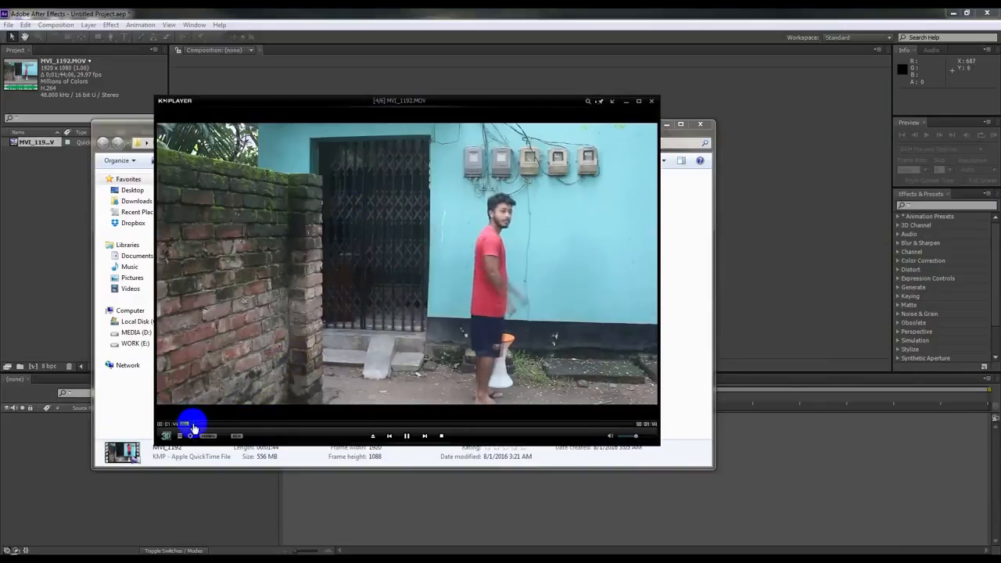
{"action": "left_click_drag", "start_coordinate": [193, 425], "coordinate": [251, 425]}
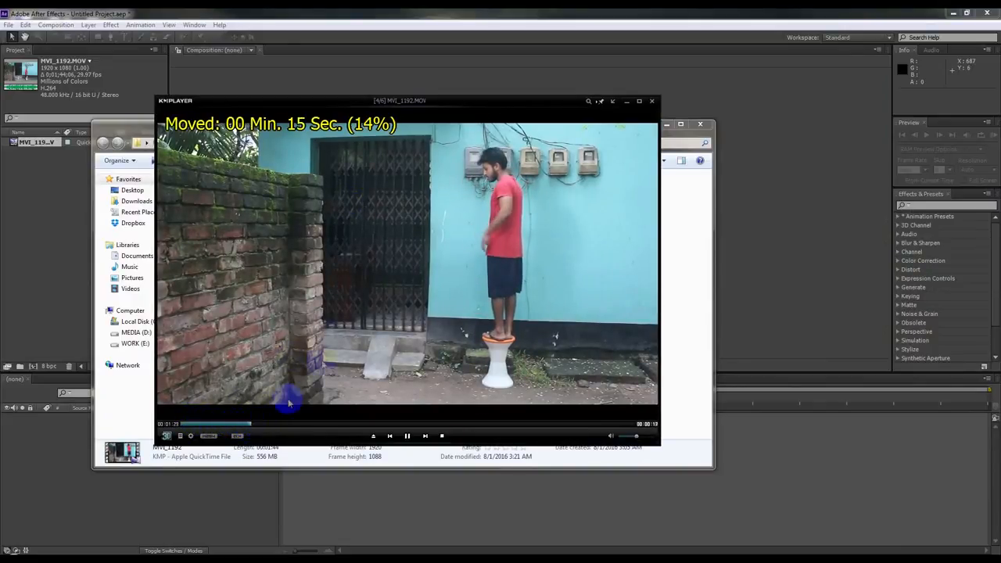
{"action": "left_click", "coordinate": [325, 425]}
{"action": "left_click_drag", "start_coordinate": [475, 429], "coordinate": [603, 428]}
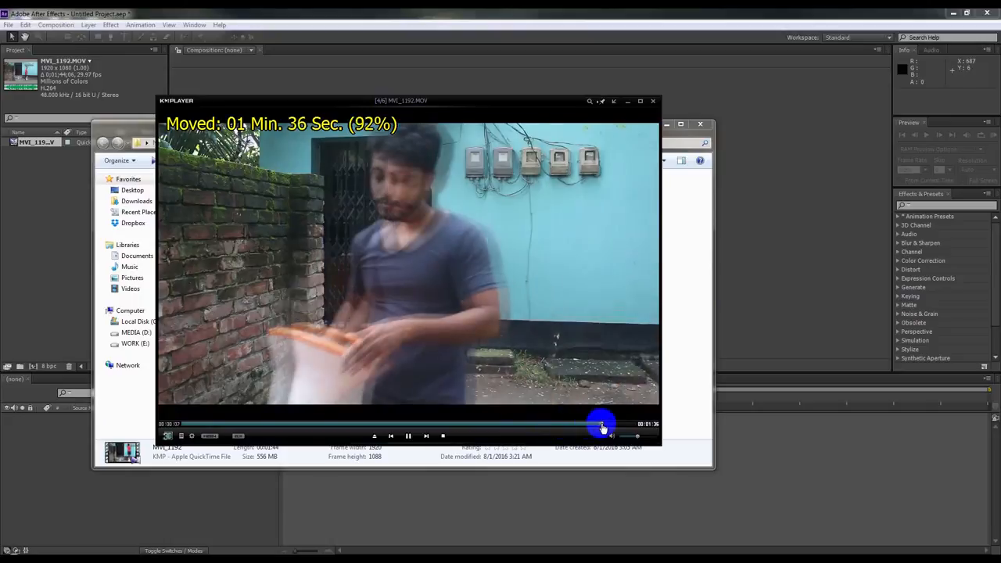
{"action": "left_click", "coordinate": [652, 102]}
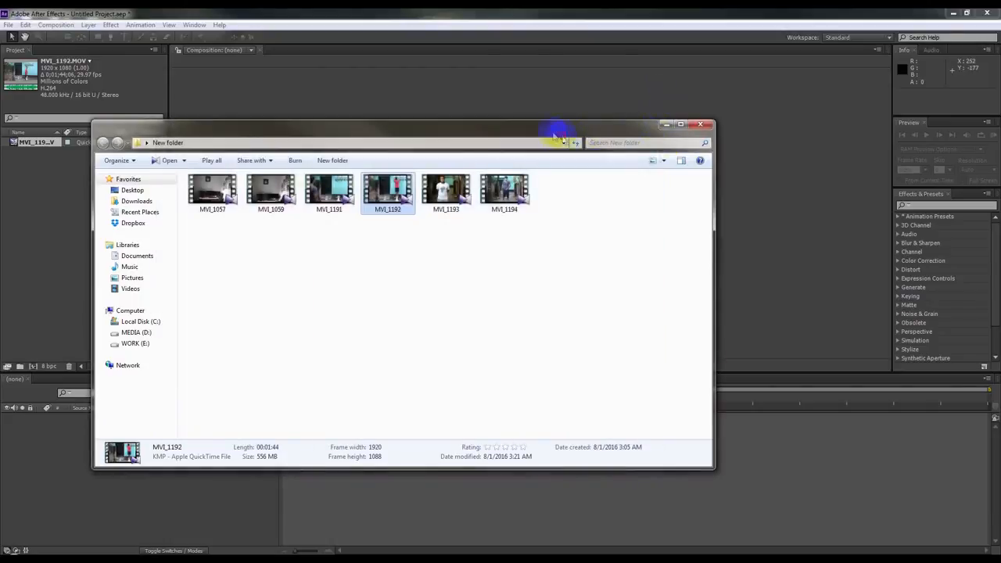
Step: Switch to After Effects and create a composition from the imported MVI_1192.MOV footage
{"action": "left_click_drag", "start_coordinate": [553, 131], "coordinate": [831, 157]}
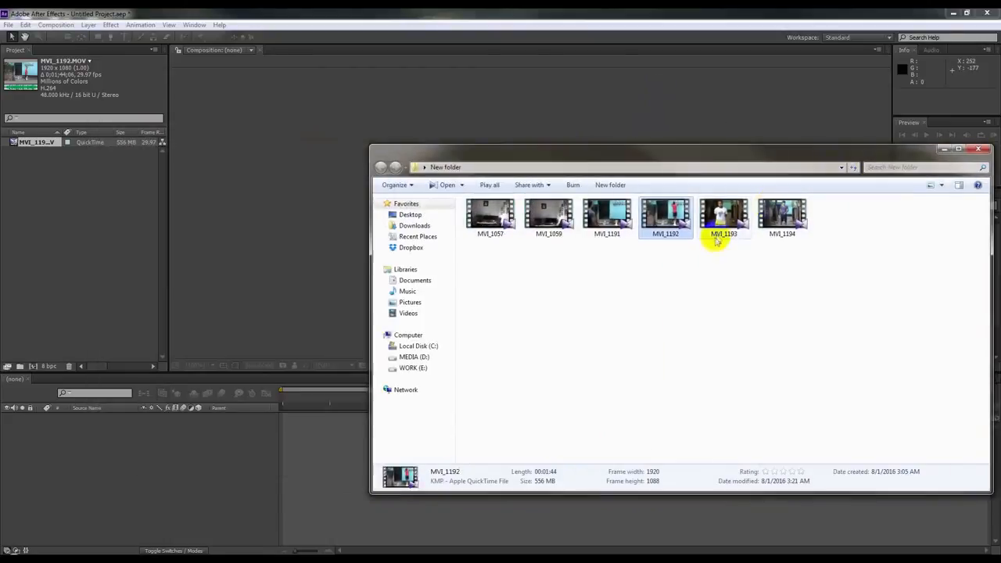
{"action": "left_click", "coordinate": [74, 226]}
{"action": "left_click_drag", "start_coordinate": [44, 147], "coordinate": [137, 456]}
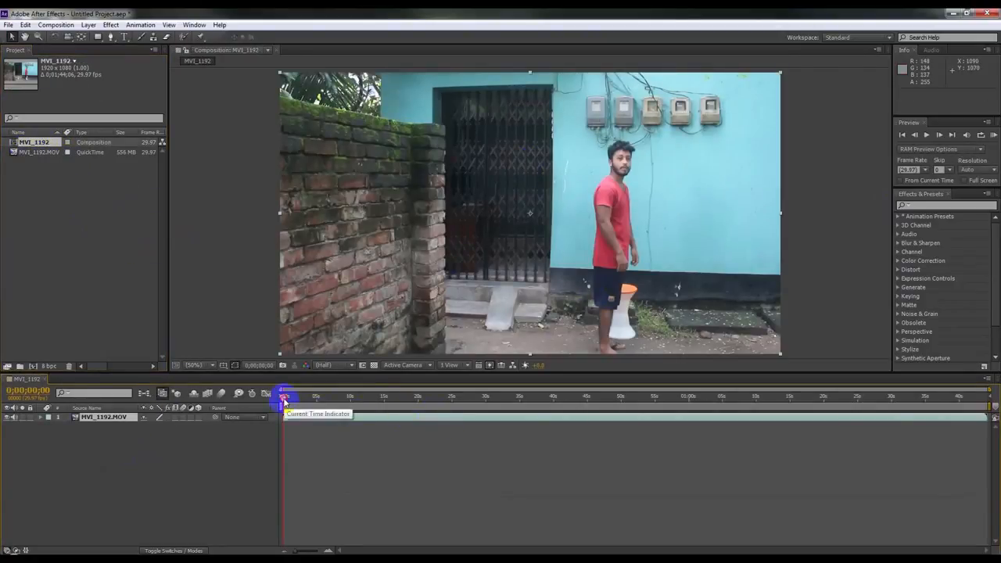
Step: Start the work area at 0;00;04;21, where the man reaches for the meters, and trim the composition to it
{"action": "left_click_drag", "start_coordinate": [283, 399], "coordinate": [315, 399]}
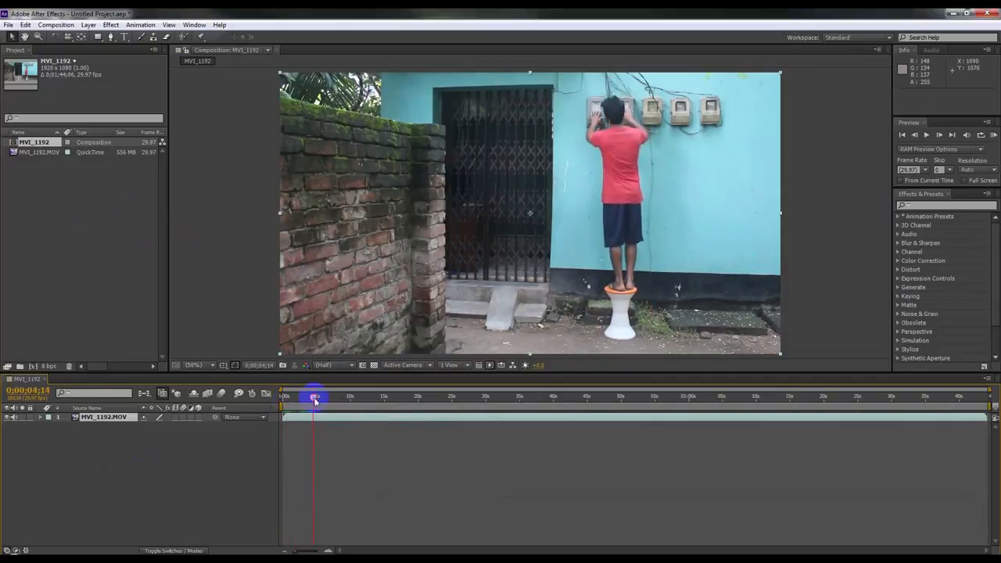
{"action": "left_click", "coordinate": [312, 421]}
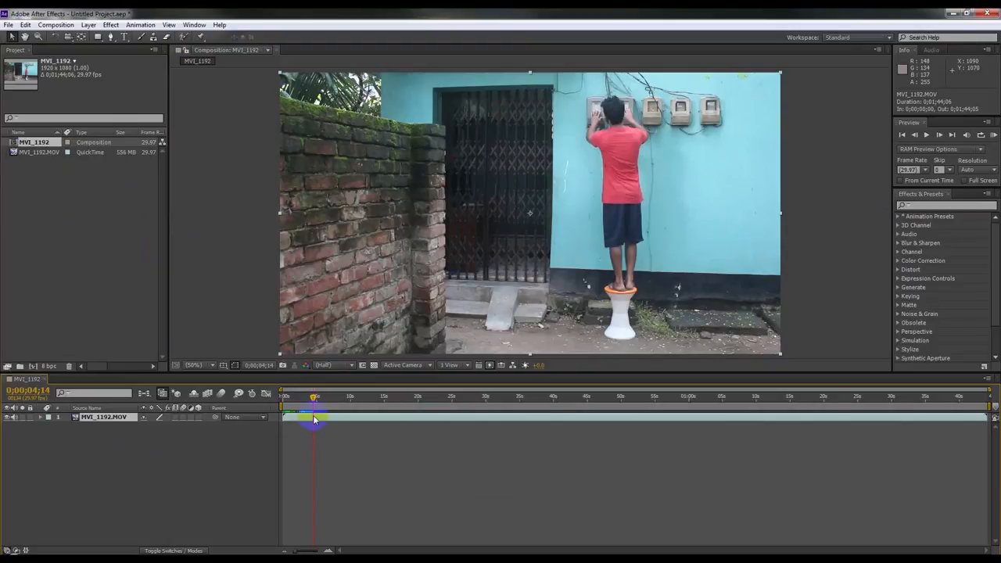
{"action": "left_click_drag", "start_coordinate": [283, 417], "coordinate": [312, 402]}
{"action": "right_click", "coordinate": [322, 412]}
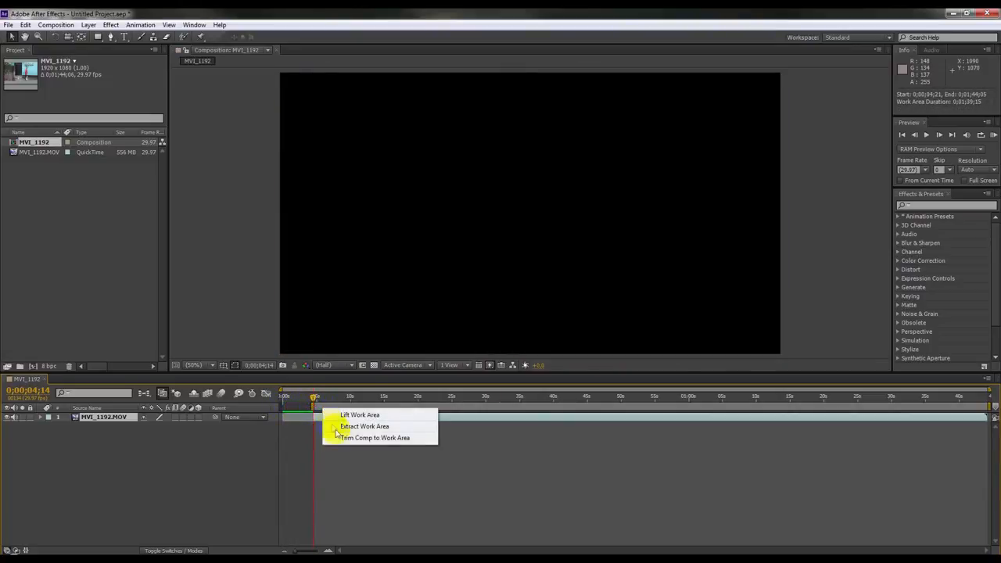
{"action": "left_click", "coordinate": [344, 436]}
Step: Split the MVI_1192.MOV layer at 0;00;21;03
{"action": "left_click_drag", "start_coordinate": [286, 399], "coordinate": [398, 401]}
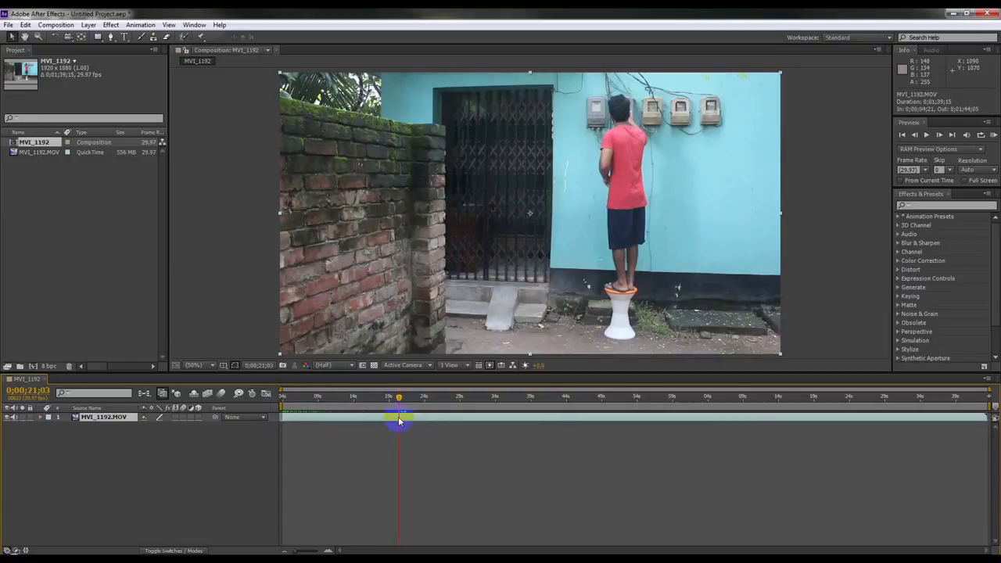
{"action": "key", "text": "ctrl+shift+d"}
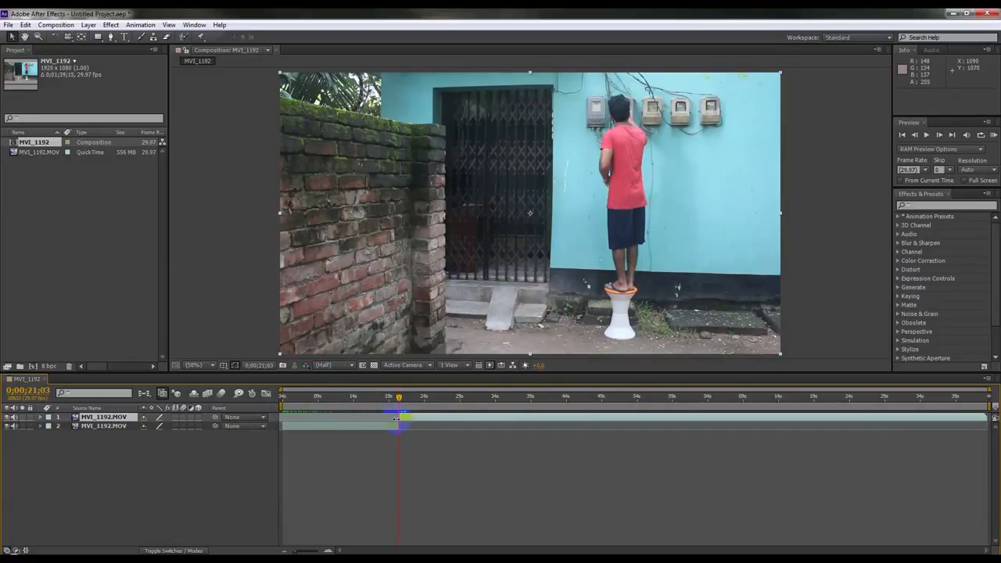
{"action": "left_click_drag", "start_coordinate": [396, 401], "coordinate": [349, 400]}
Step: Rename the earlier clip segment First and move it above the other layer in the stack
{"action": "left_click", "coordinate": [336, 427]}
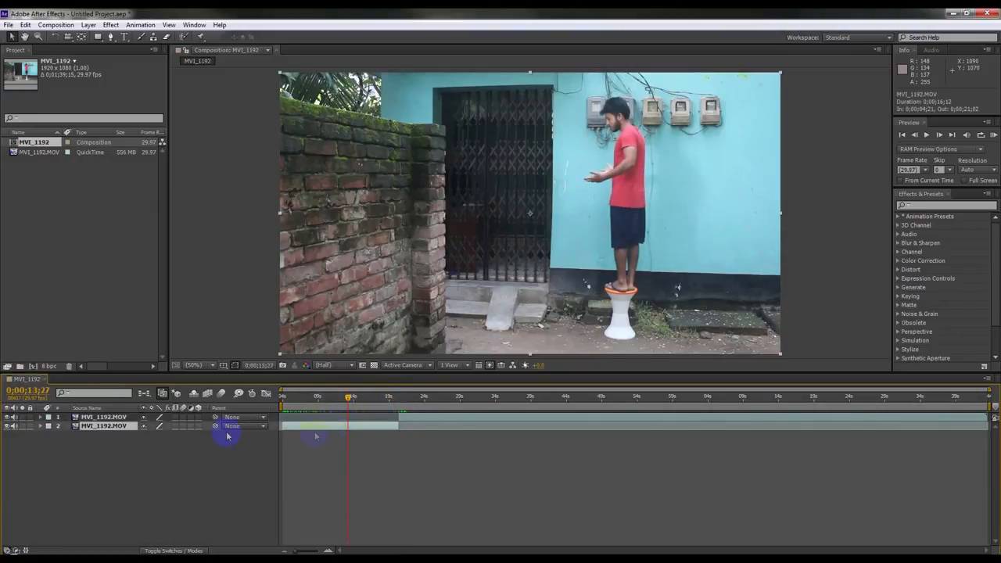
{"action": "right_click", "coordinate": [104, 430]}
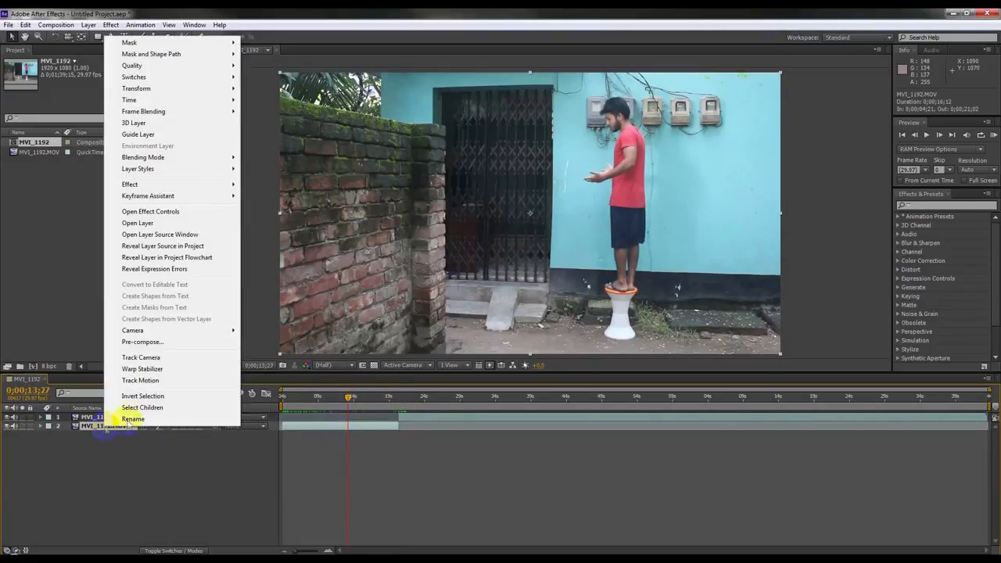
{"action": "left_click", "coordinate": [141, 421]}
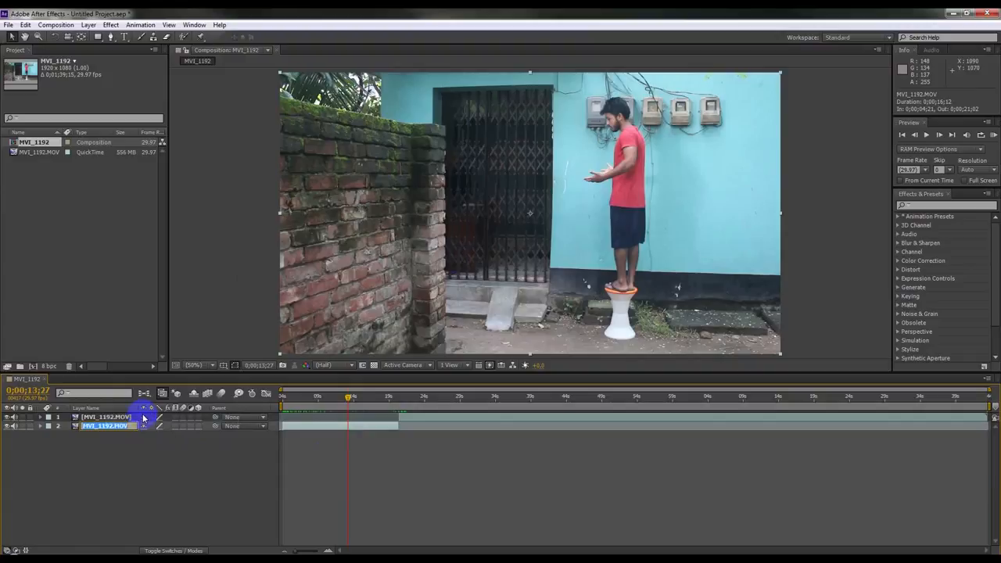
{"action": "type", "text": "f"}
{"action": "key", "text": "BackSpace"}
{"action": "left_click", "coordinate": [145, 436]}
{"action": "left_click_drag", "start_coordinate": [89, 428], "coordinate": [88, 415]}
Step: Shift the lower clip segment back to the composition's start, at about 0;00;04;23, and hide the First layer
{"action": "left_click", "coordinate": [429, 430]}
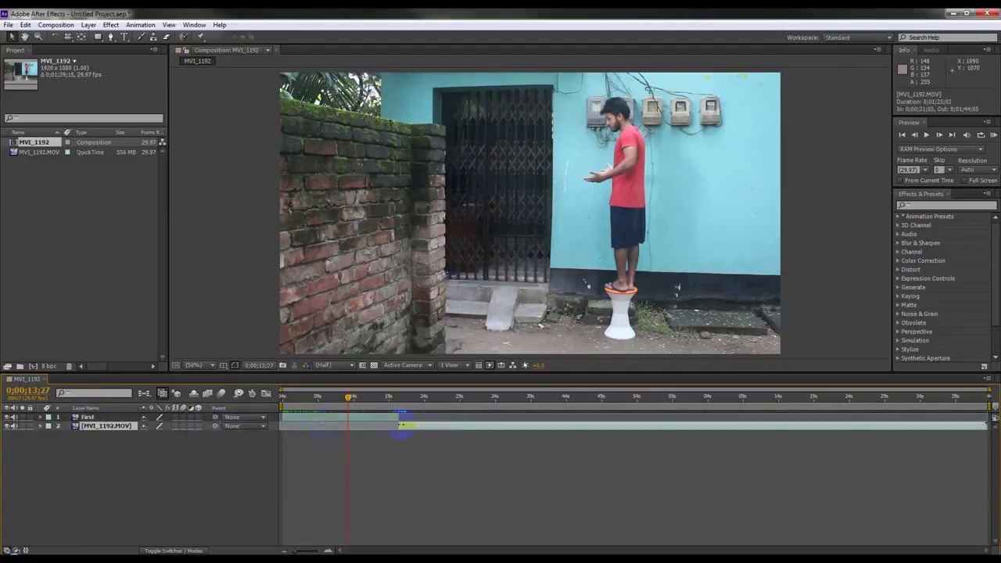
{"action": "left_click_drag", "start_coordinate": [422, 432], "coordinate": [389, 436]}
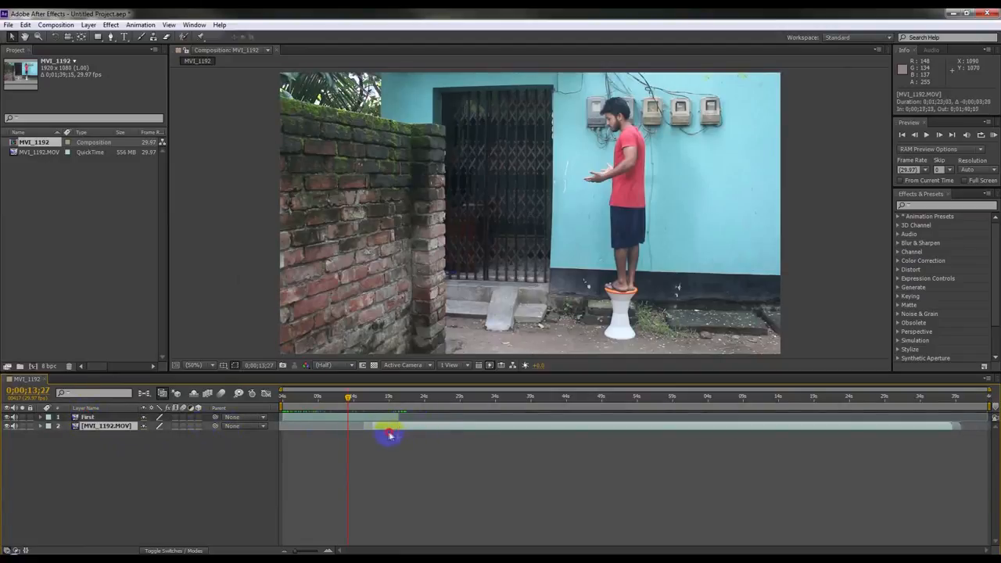
{"action": "left_click", "coordinate": [12, 417]}
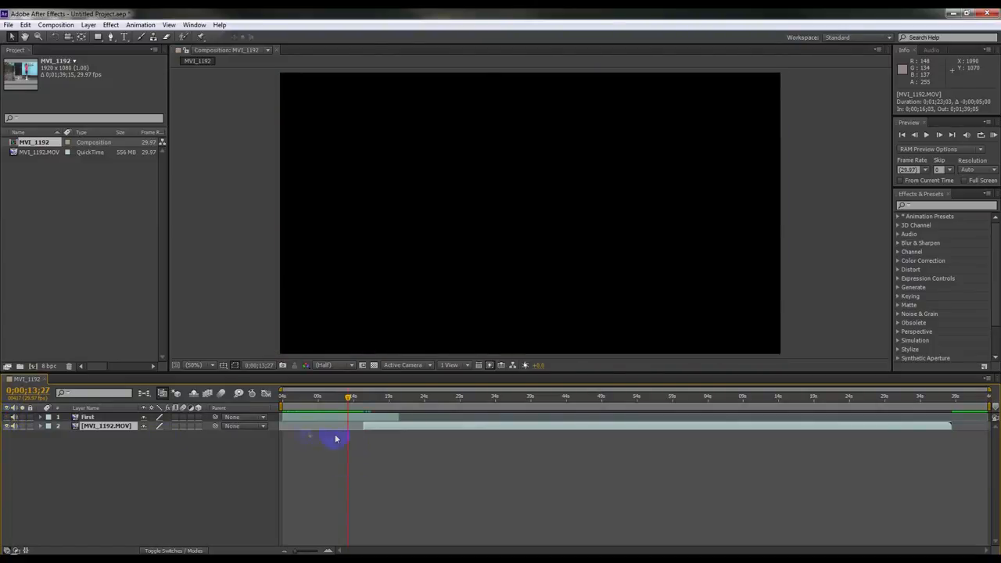
{"action": "left_click_drag", "start_coordinate": [395, 430], "coordinate": [325, 428]}
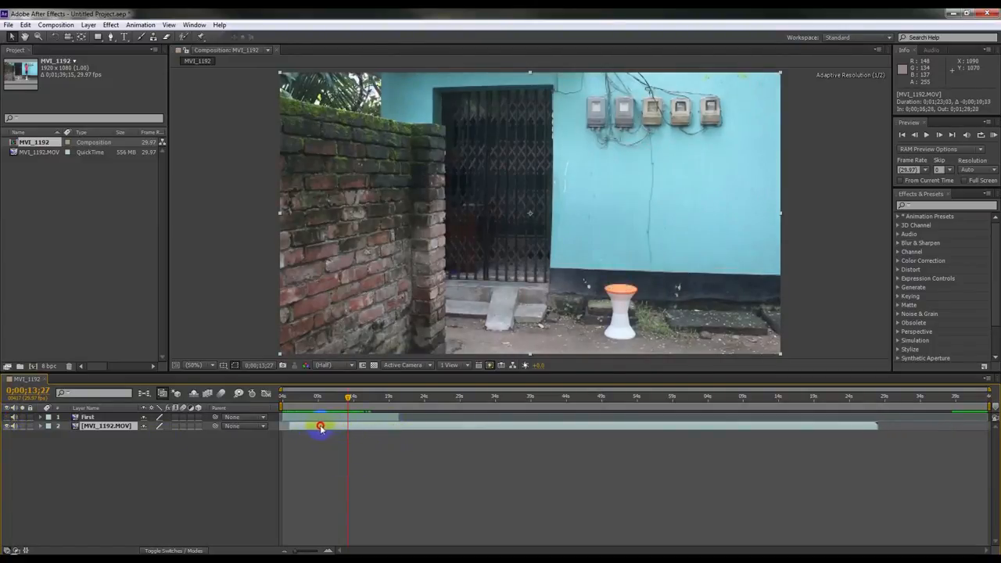
Step: Split the lower clip at 0;00;53;27 and delete the part before the cut
{"action": "left_click_drag", "start_coordinate": [291, 399], "coordinate": [633, 404]}
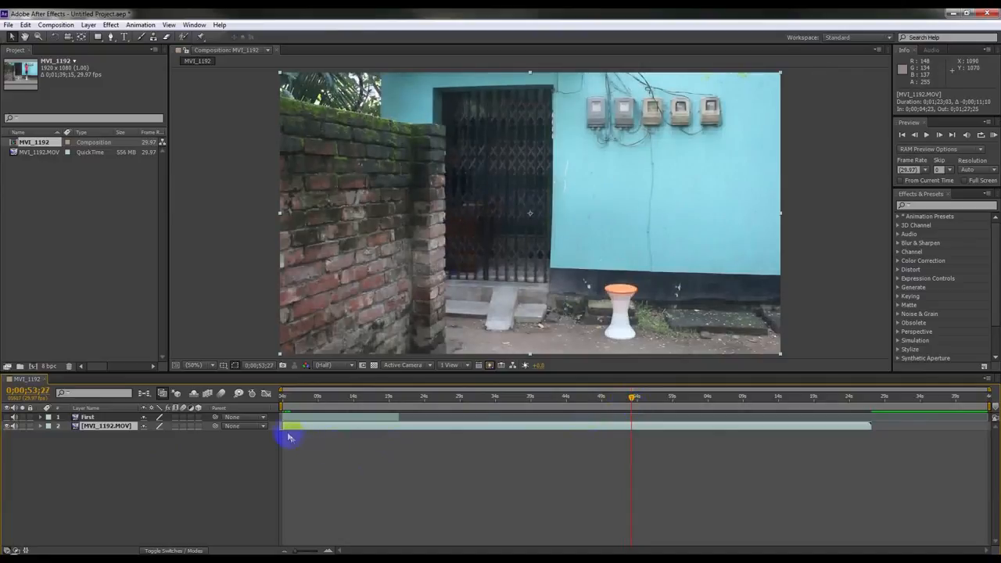
{"action": "key", "text": "ctrl+shift+d"}
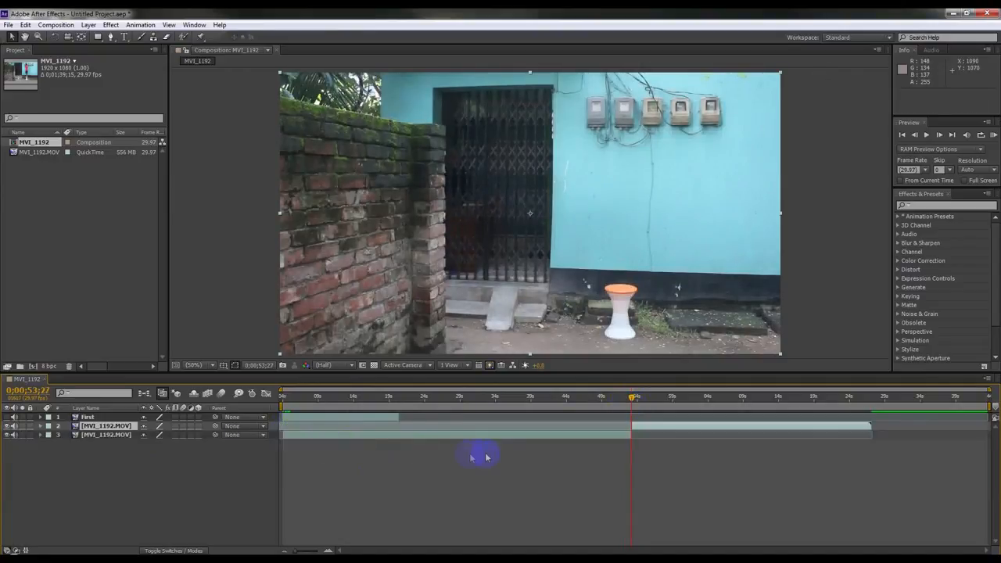
{"action": "left_click", "coordinate": [514, 436]}
{"action": "key", "text": "Delete"}
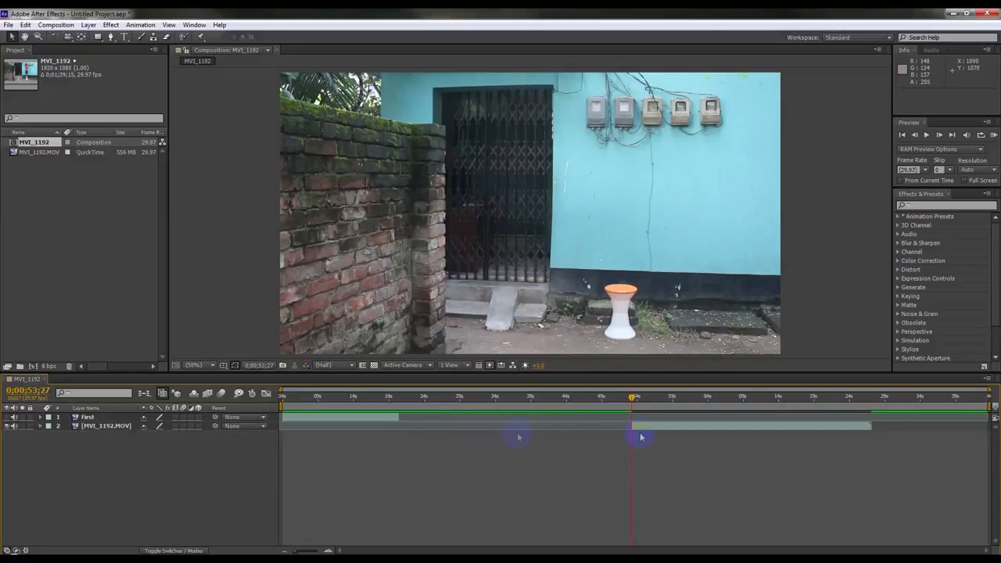
Step: Move the remaining lower segment back so it starts at 0;00;04;16, and scrub to 0;00;22;02
{"action": "left_click_drag", "start_coordinate": [637, 428], "coordinate": [302, 443]}
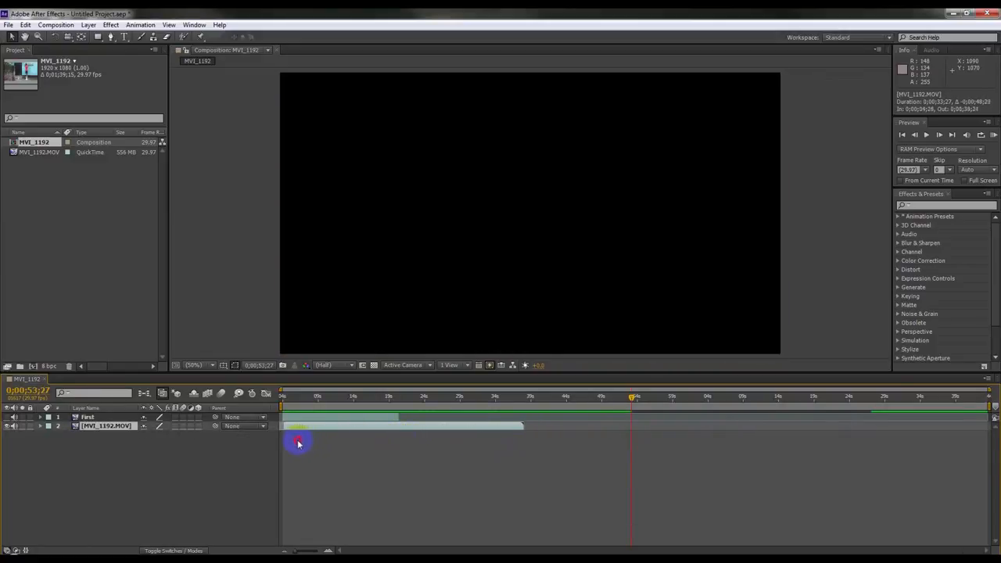
{"action": "left_click", "coordinate": [282, 397]}
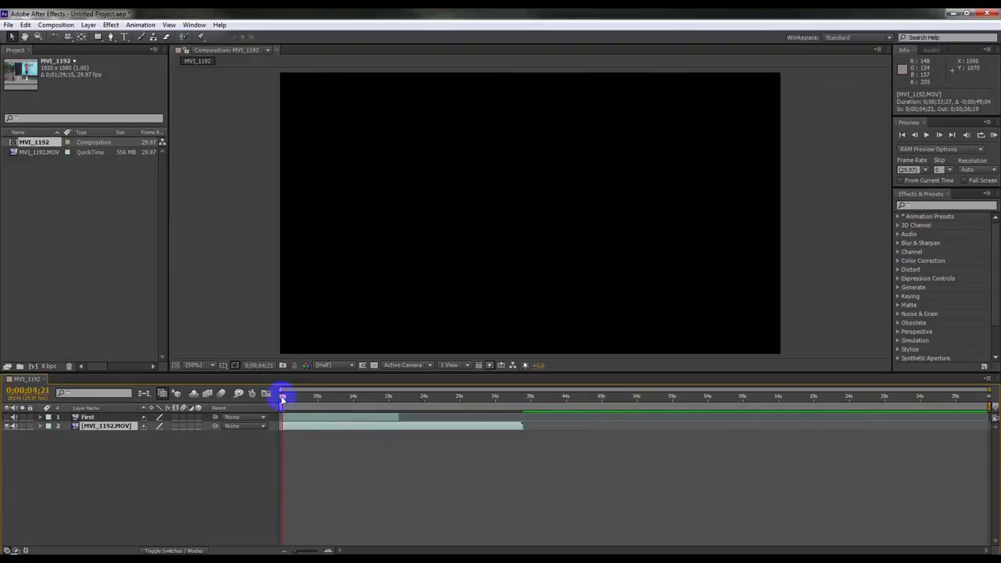
{"action": "left_click_drag", "start_coordinate": [291, 431], "coordinate": [407, 399]}
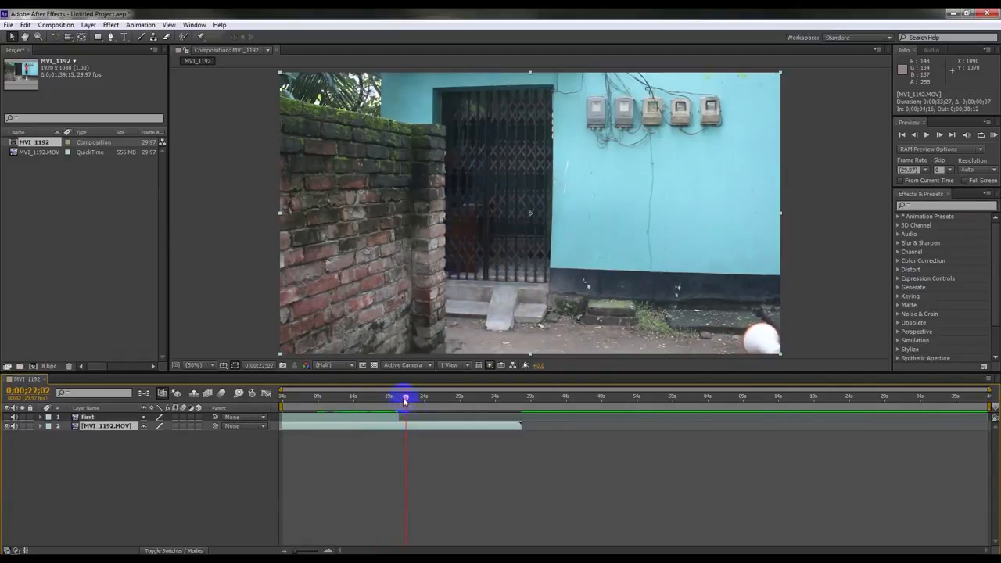
Step: Split the lower segment at 0;00;22;02 and delete the part after the cut
{"action": "key", "text": "ctrl+shift+d"}
{"action": "left_click", "coordinate": [436, 434]}
{"action": "key", "text": "Delete"}
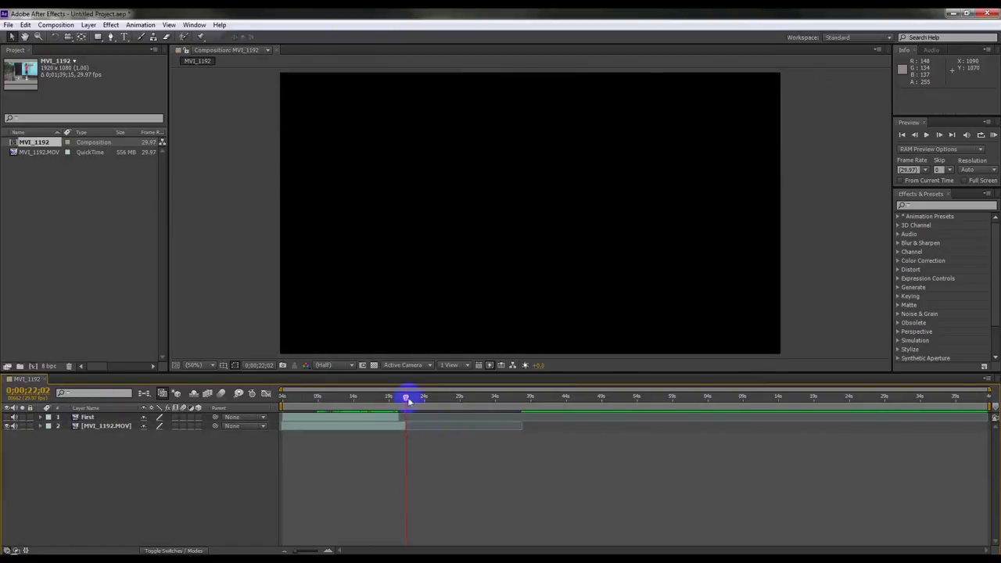
Step: End the work area at 0;00;21;29 and trim the composition to it
{"action": "left_click_drag", "start_coordinate": [990, 406], "coordinate": [406, 413]}
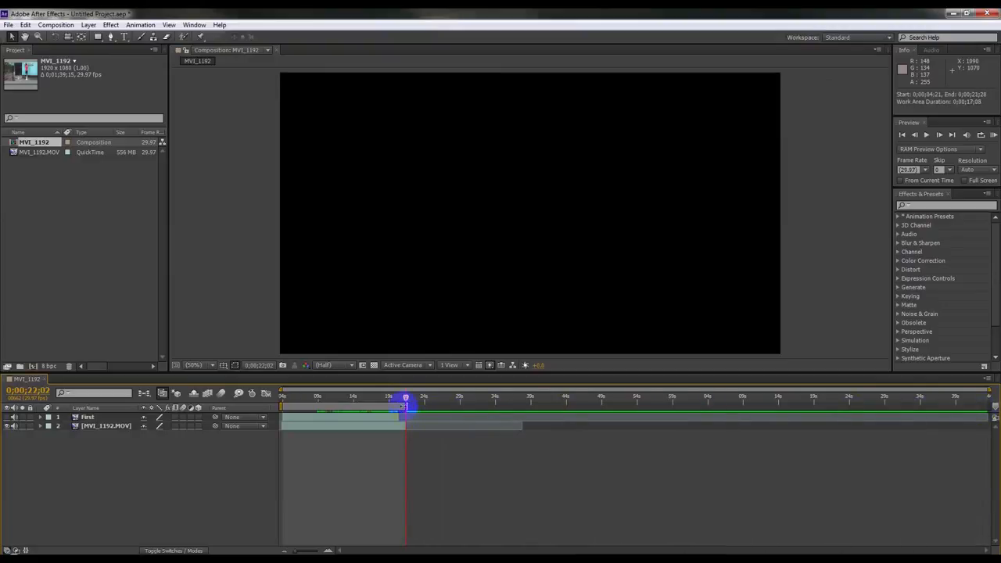
{"action": "right_click", "coordinate": [407, 406]}
{"action": "left_click", "coordinate": [442, 436]}
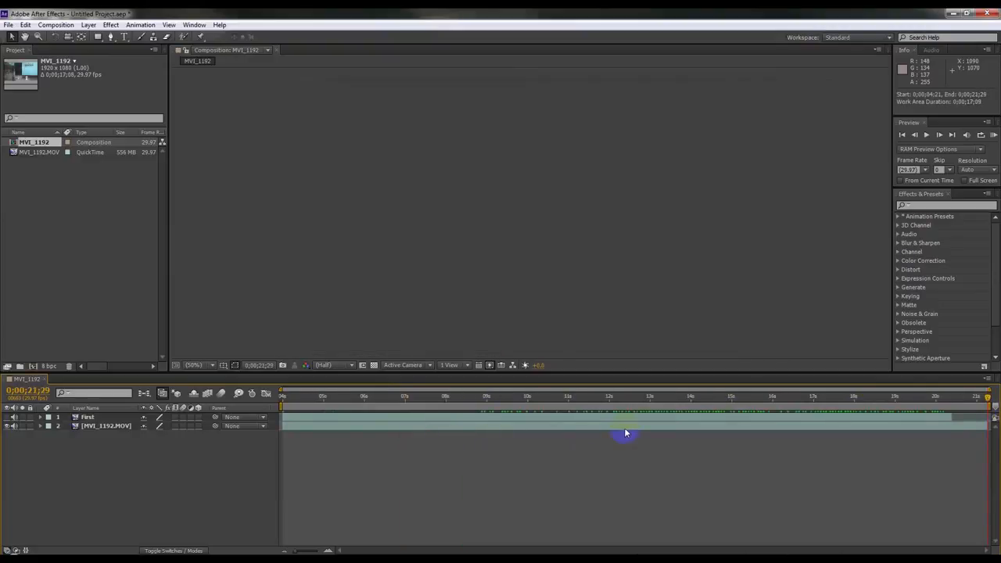
Step: Return to the composition's first frame, show the First layer again and rename the layer below it 2Nd
{"action": "left_click_drag", "start_coordinate": [631, 399], "coordinate": [283, 403]}
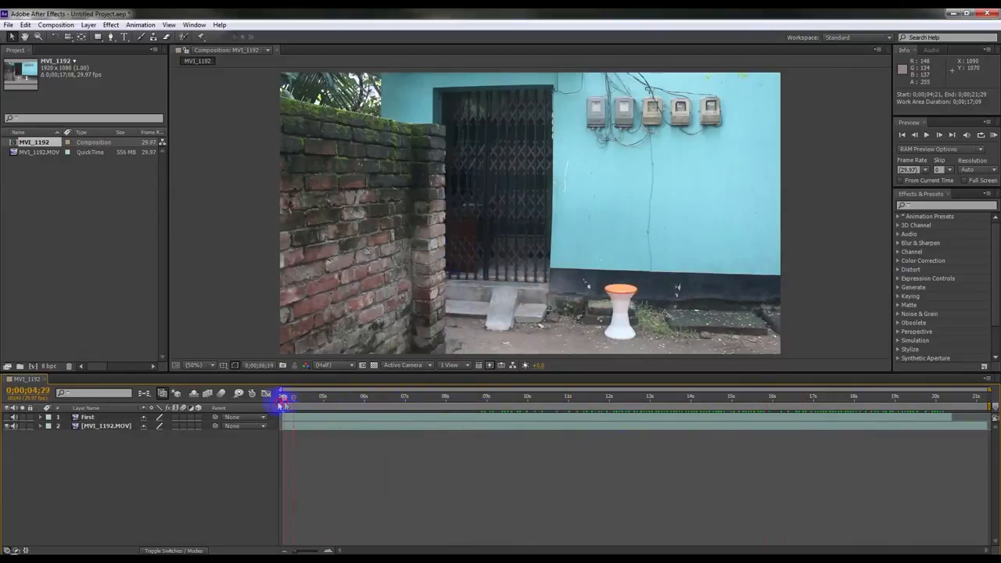
{"action": "left_click", "coordinate": [10, 418]}
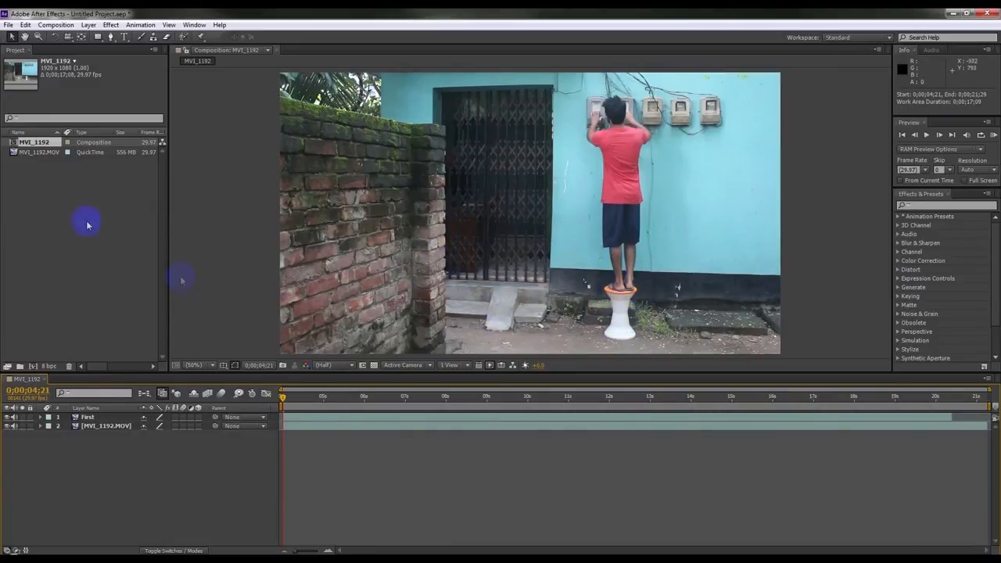
{"action": "left_click", "coordinate": [99, 419]}
{"action": "left_click", "coordinate": [98, 428]}
{"action": "right_click", "coordinate": [99, 430]}
{"action": "left_click", "coordinate": [105, 432]}
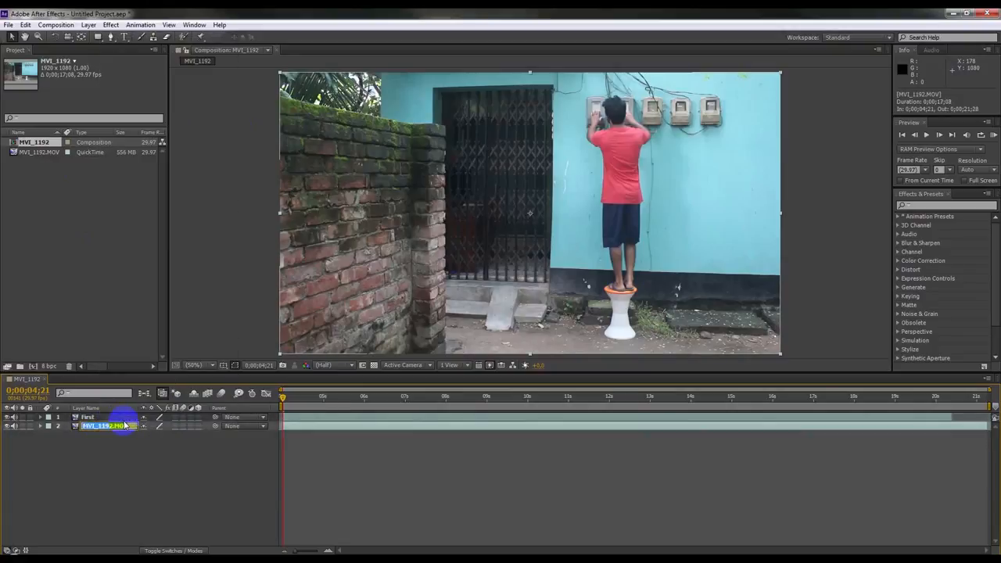
{"action": "type", "text": "SNd"}
{"action": "left_click", "coordinate": [147, 447]}
{"action": "left_click", "coordinate": [112, 429]}
Step: Select the First layer, enlarge the composition view around the stool and activate the Pen tool
{"action": "left_click", "coordinate": [100, 419]}
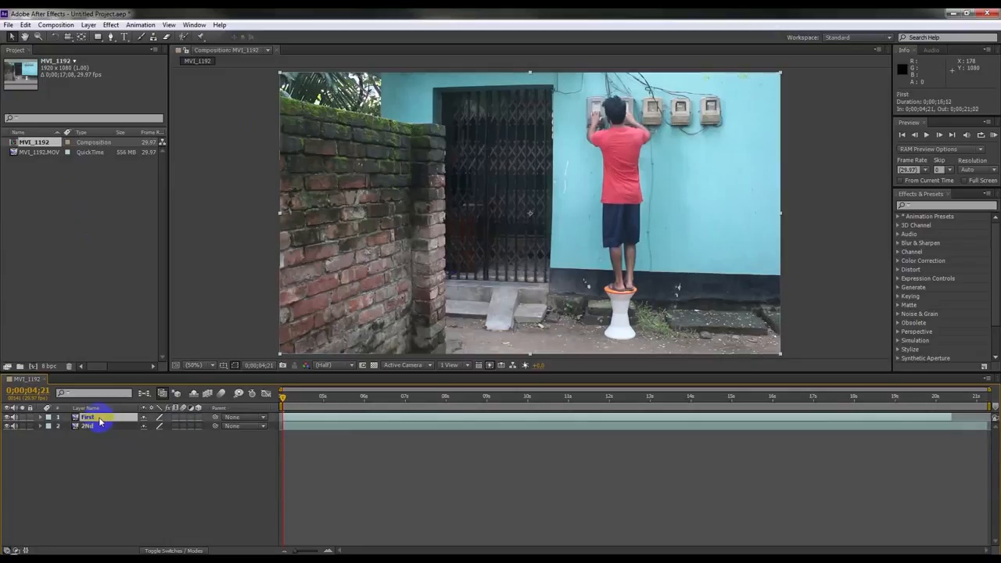
{"action": "left_click_drag", "start_coordinate": [574, 377], "coordinate": [573, 451]}
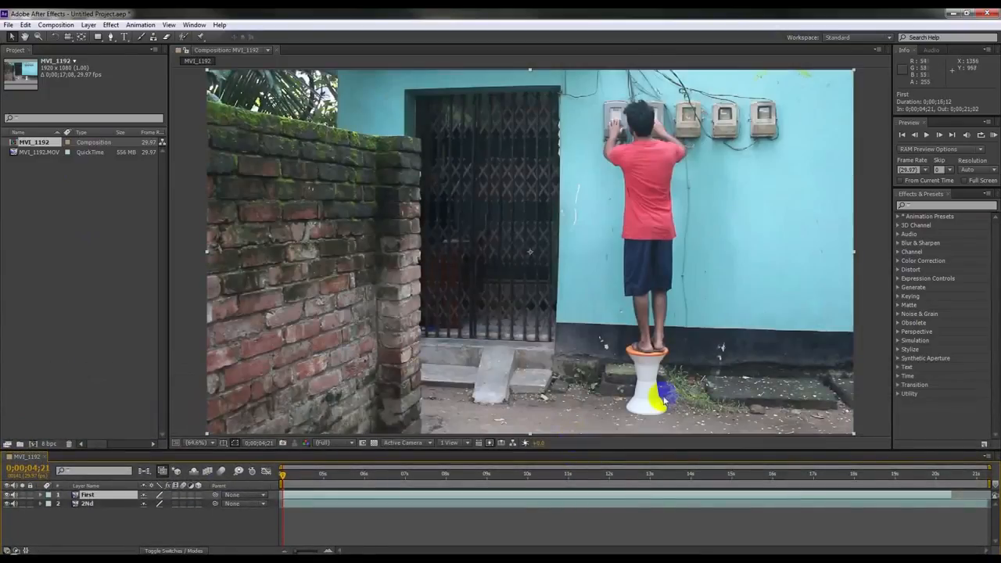
{"action": "scroll", "coordinate": [665, 399], "scroll_direction": "up", "scroll_amount": 2}
{"action": "key", "text": "space"}
{"action": "left_click_drag", "start_coordinate": [706, 394], "coordinate": [483, 146]}
{"action": "left_click_drag", "start_coordinate": [595, 302], "coordinate": [569, 232]}
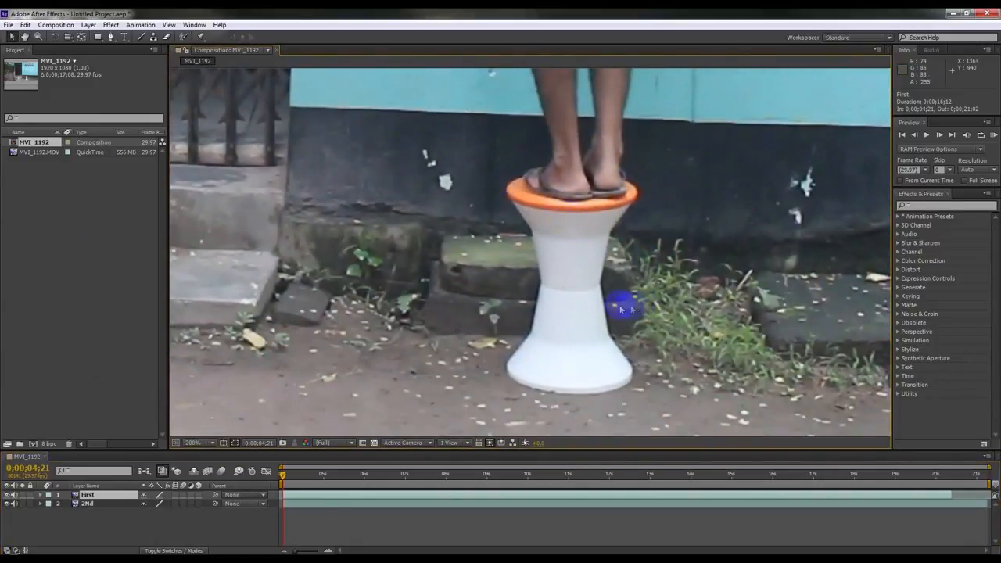
{"action": "left_click", "coordinate": [11, 37]}
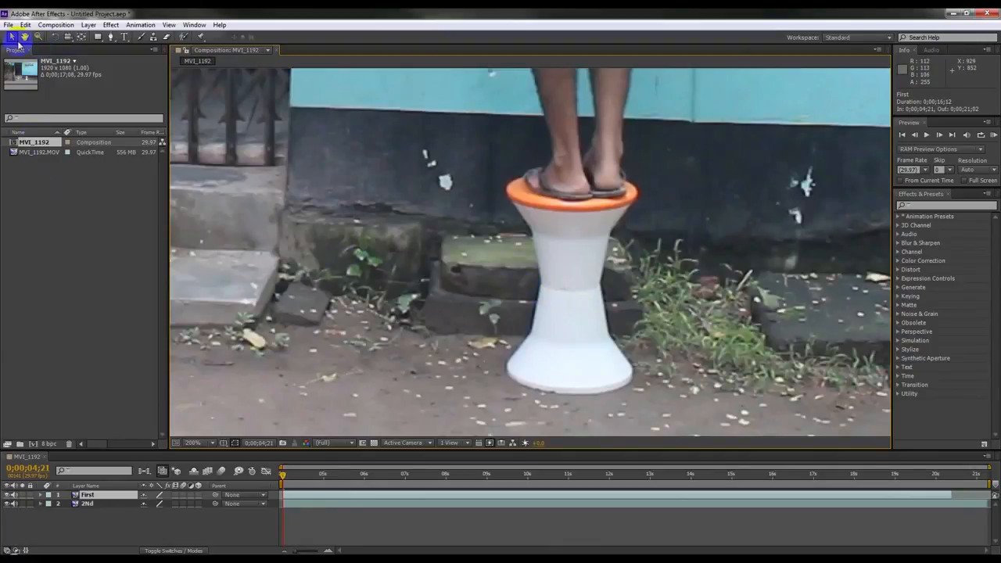
{"action": "left_click", "coordinate": [111, 39]}
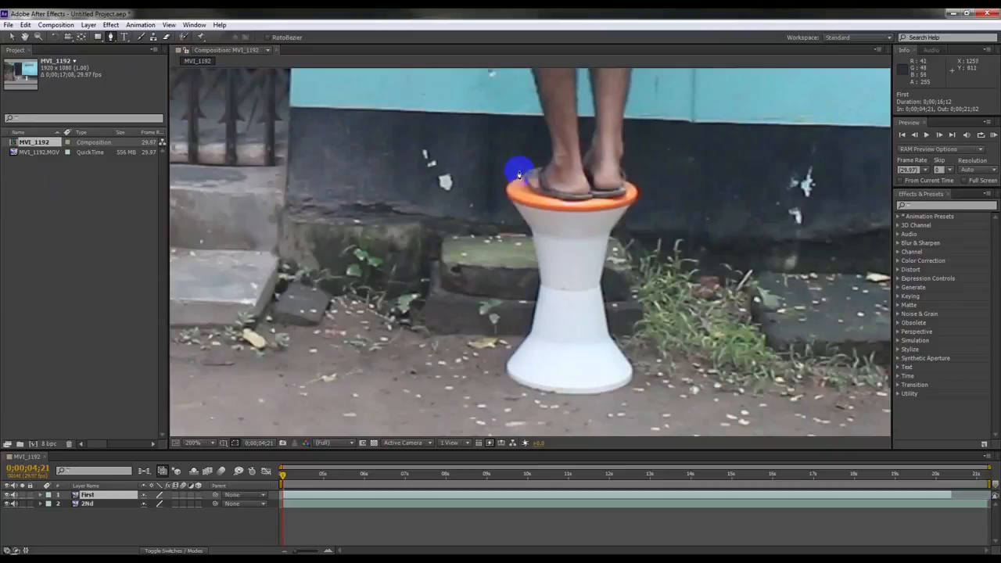
Step: Start a mask on the First layer by tracing the undersides of both sandals where they meet the stool seat
{"action": "key", "text": "comma"}
{"action": "key", "text": "comma"}
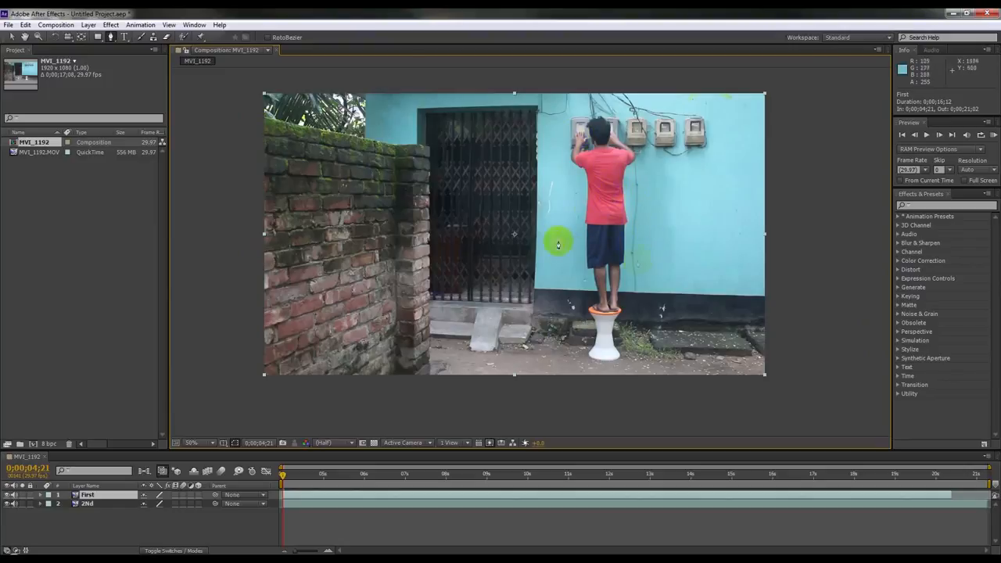
{"action": "scroll", "coordinate": [637, 305], "scroll_direction": "up", "scroll_amount": 3}
{"action": "key", "text": "space"}
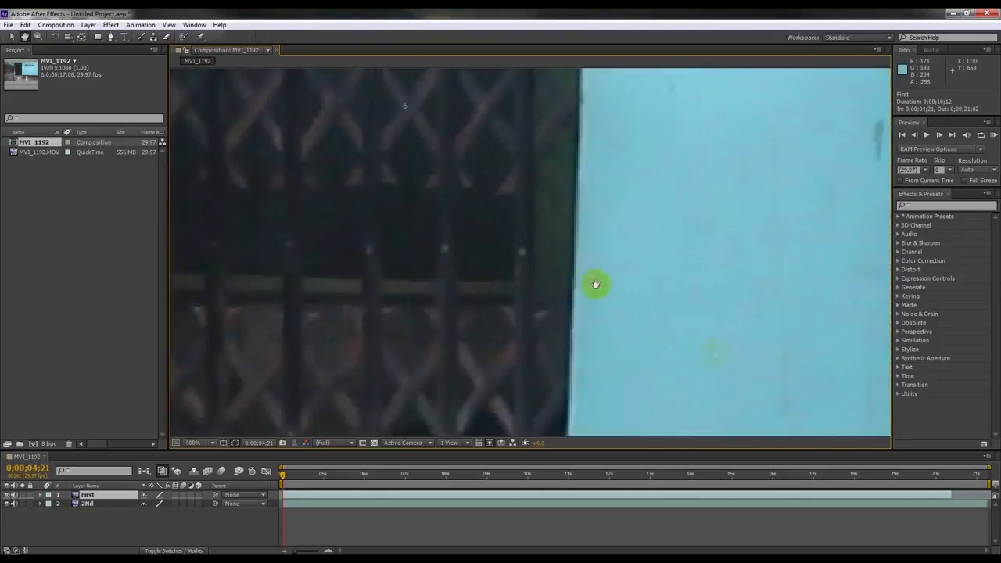
{"action": "left_click_drag", "start_coordinate": [713, 354], "coordinate": [344, 160]}
{"action": "left_click_drag", "start_coordinate": [676, 426], "coordinate": [454, 227]}
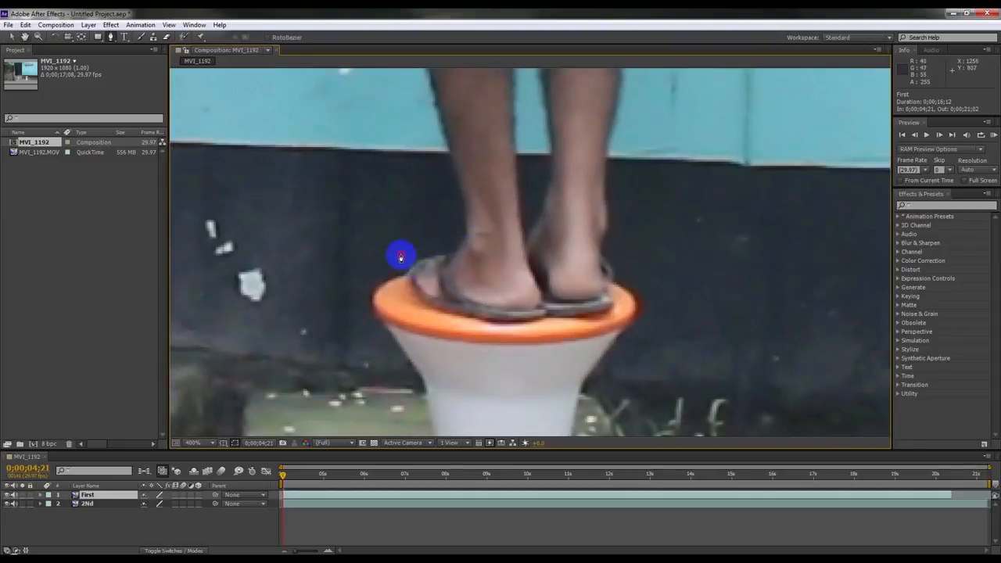
{"action": "left_click", "coordinate": [401, 255]}
{"action": "left_click_drag", "start_coordinate": [435, 305], "coordinate": [465, 316]}
{"action": "left_click", "coordinate": [504, 322]}
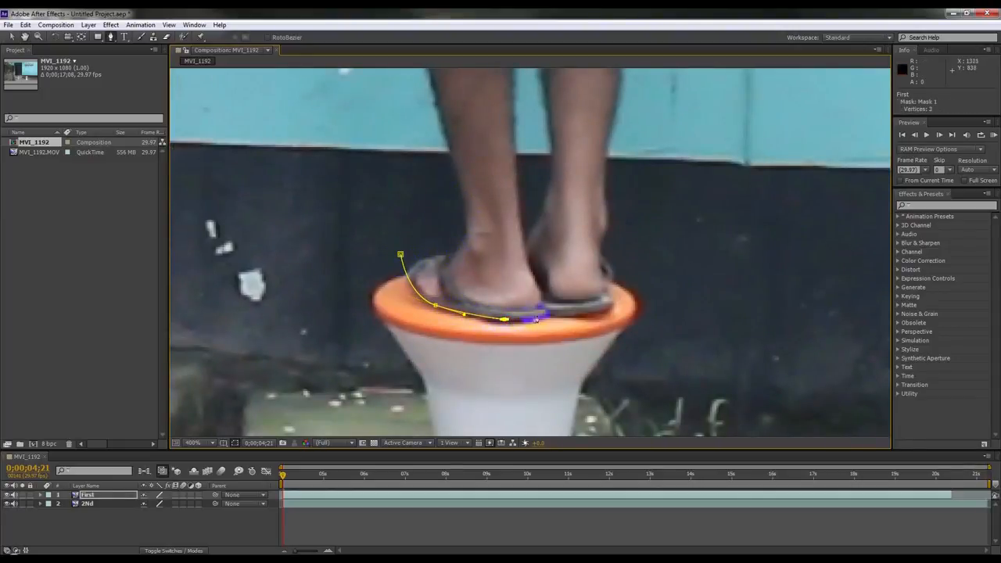
{"action": "left_click_drag", "start_coordinate": [546, 316], "coordinate": [560, 312]}
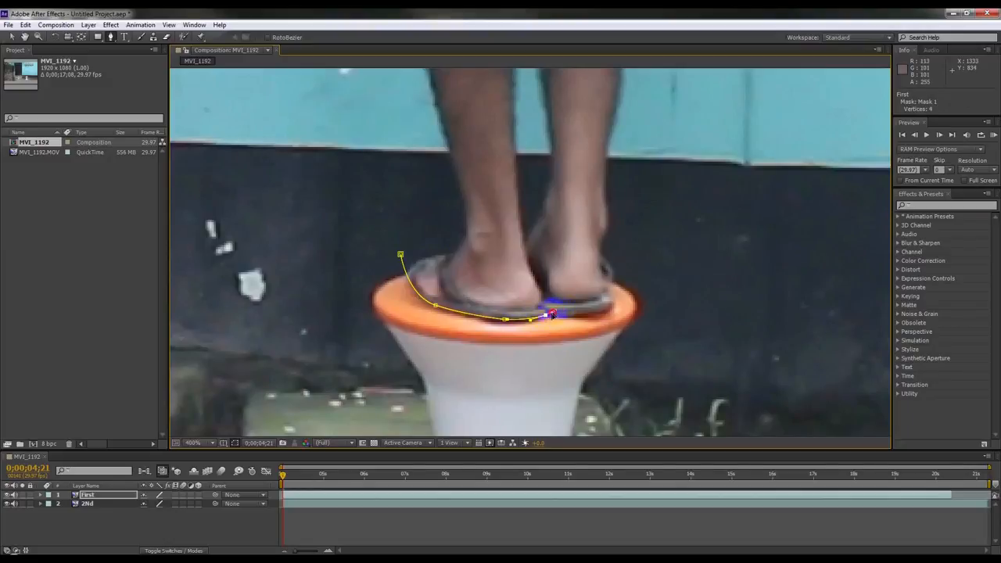
{"action": "mouse_move", "coordinate": [615, 308]}
{"action": "left_mouse_down"}
{"action": "mouse_move", "coordinate": [623, 280]}
{"action": "mouse_move", "coordinate": [616, 307]}
{"action": "left_mouse_up"}
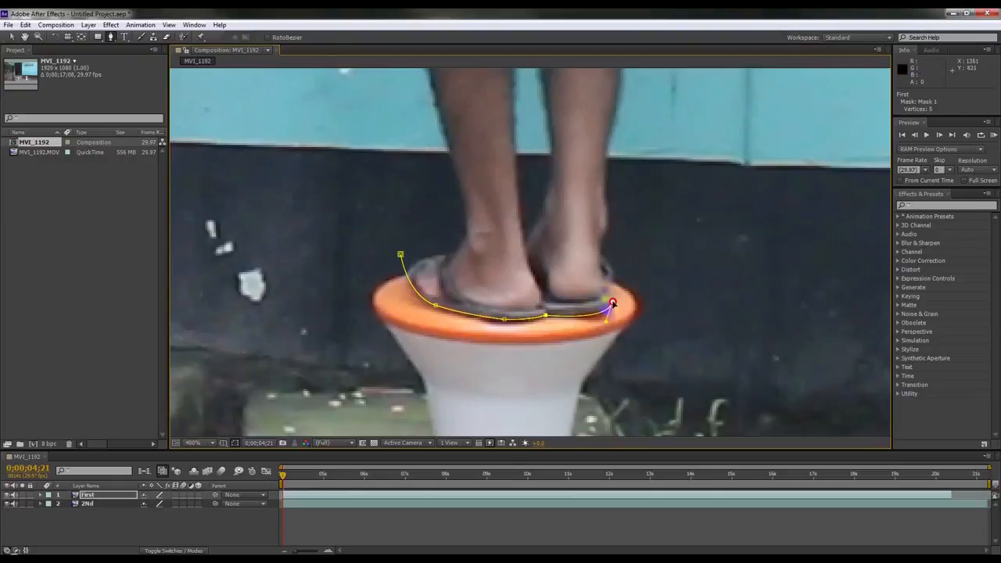
{"action": "left_click", "coordinate": [609, 289]}
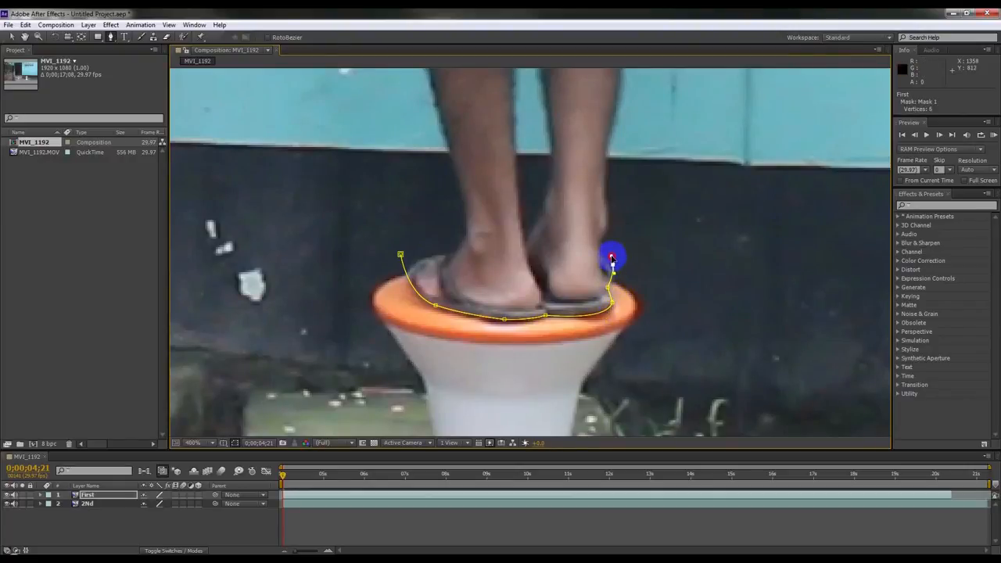
{"action": "left_click_drag", "start_coordinate": [612, 258], "coordinate": [644, 244]}
Step: Continue the mask in a wide loop around the man's body and past the frame's upper edge, closing it at the starting point
{"action": "key", "text": "slash"}
{"action": "scroll", "coordinate": [637, 247], "scroll_direction": "down", "scroll_amount": 2}
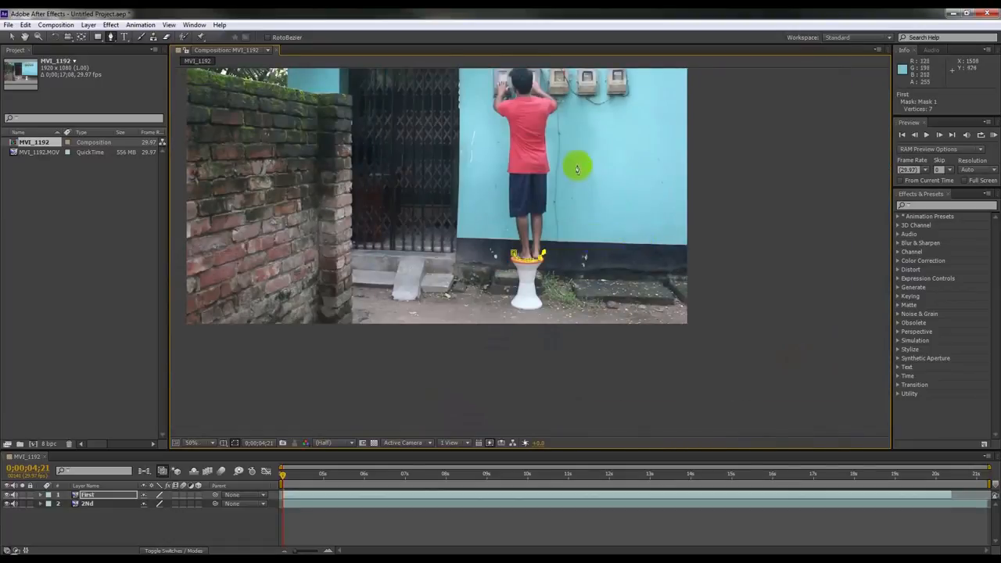
{"action": "left_click_drag", "start_coordinate": [575, 159], "coordinate": [596, 255]}
{"action": "left_click", "coordinate": [593, 276]}
{"action": "left_click", "coordinate": [604, 243]}
{"action": "left_click", "coordinate": [597, 189]}
{"action": "left_click", "coordinate": [580, 133]}
{"action": "left_click", "coordinate": [555, 127]}
{"action": "left_click", "coordinate": [517, 127]}
{"action": "left_click", "coordinate": [493, 137]}
{"action": "left_click", "coordinate": [492, 174]}
{"action": "left_click", "coordinate": [496, 196]}
{"action": "left_click", "coordinate": [496, 225]}
{"action": "left_click", "coordinate": [496, 249]}
{"action": "left_click", "coordinate": [498, 265]}
{"action": "left_click", "coordinate": [501, 276]}
{"action": "left_click", "coordinate": [507, 291]}
{"action": "left_click", "coordinate": [532, 344]}
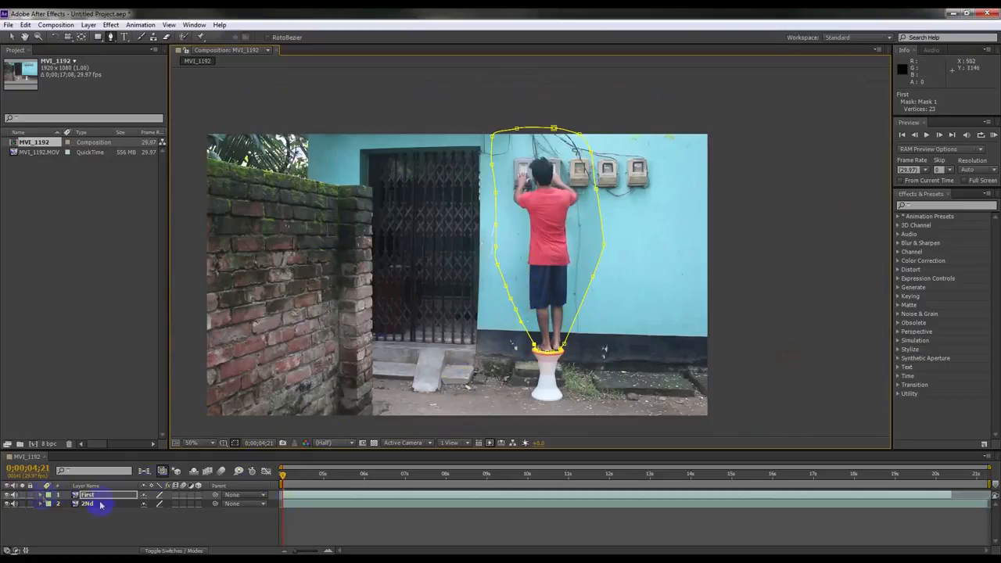
Step: Scrub to 0;00;14;23 and hide the mask outline to inspect the composite around the floating man
{"action": "left_click_drag", "start_coordinate": [287, 479], "coordinate": [694, 497]}
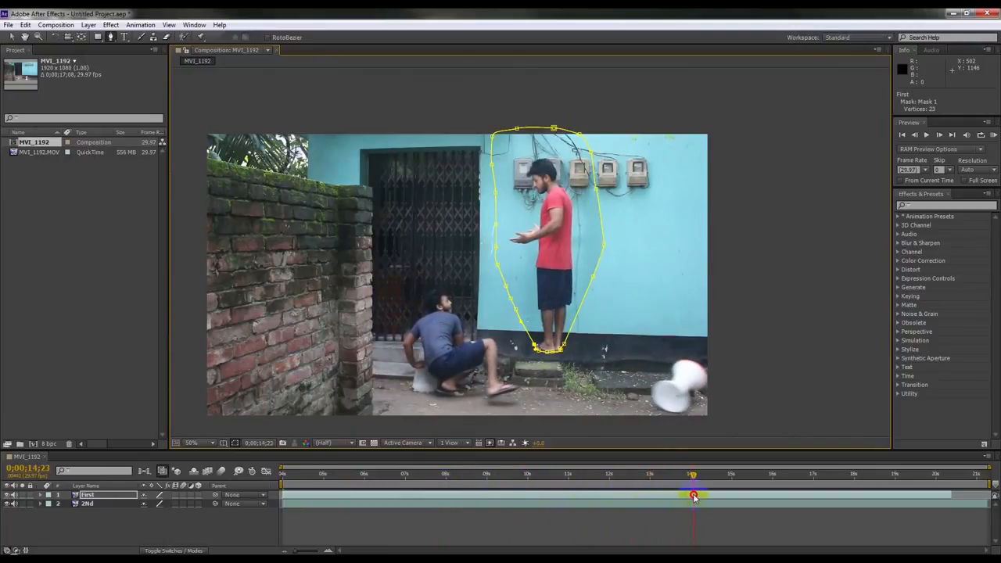
{"action": "left_click", "coordinate": [234, 444]}
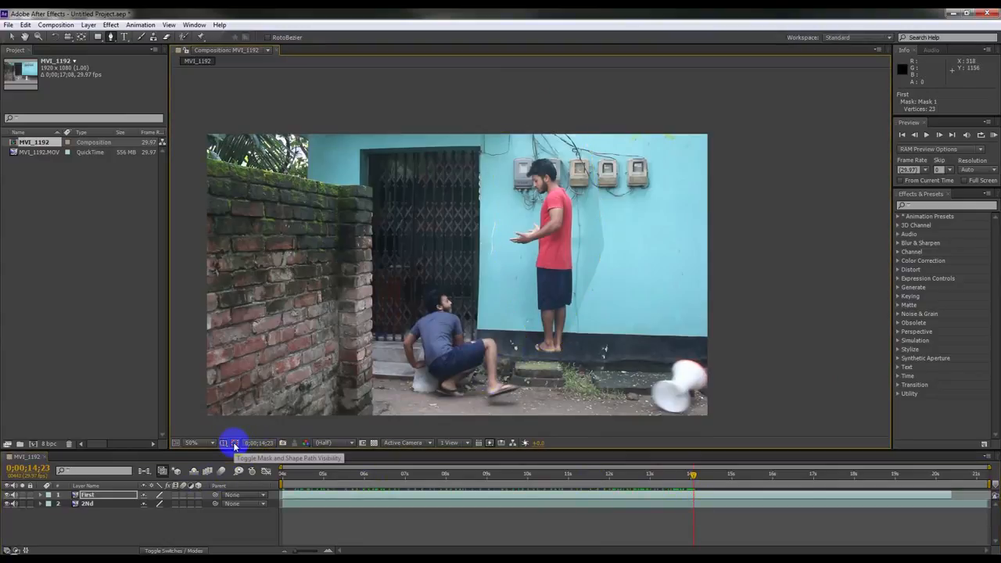
{"action": "left_click", "coordinate": [233, 444]}
{"action": "left_click", "coordinate": [234, 444]}
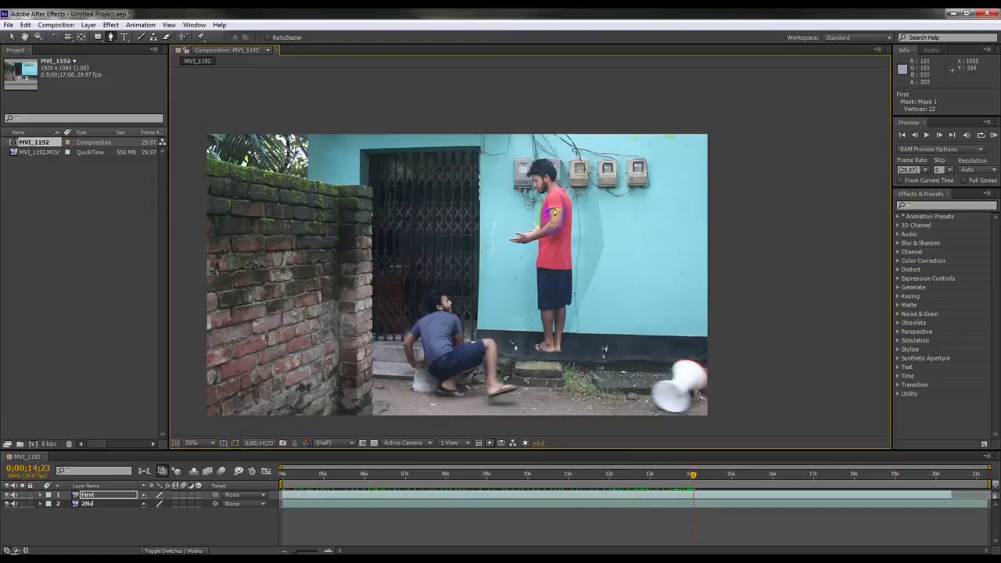
{"action": "scroll", "coordinate": [599, 262], "scroll_direction": "up", "scroll_amount": 2}
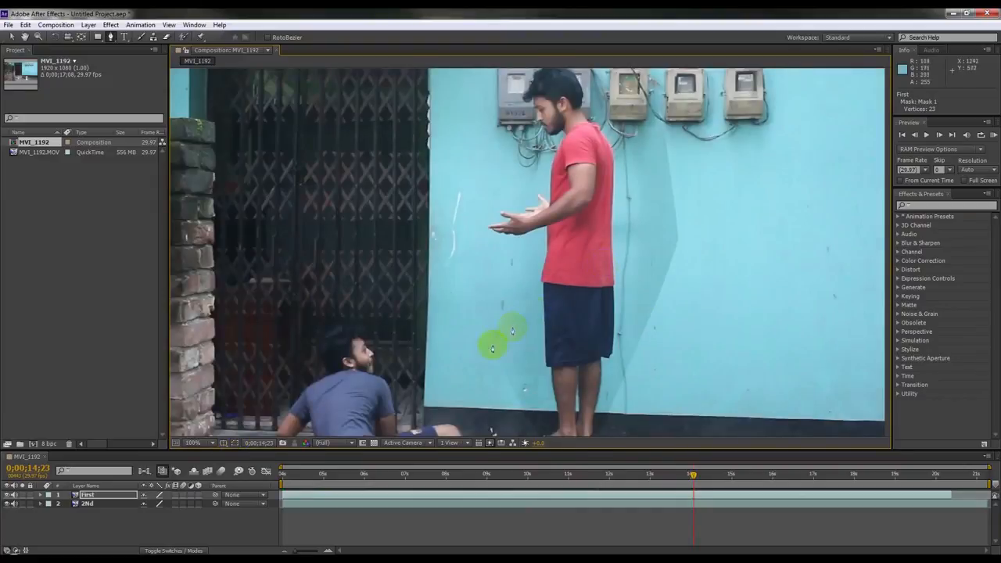
Step: Expand Mask 1 on the First layer and set its Mask Feather to 51 pixels
{"action": "left_click", "coordinate": [50, 496]}
{"action": "left_click", "coordinate": [42, 496]}
{"action": "left_click", "coordinate": [50, 504]}
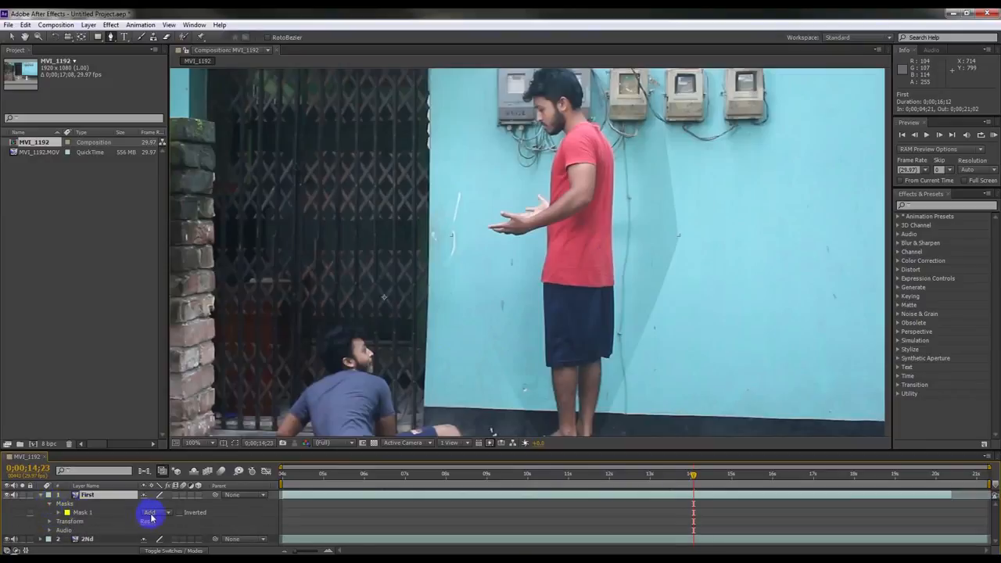
{"action": "left_click", "coordinate": [60, 513]}
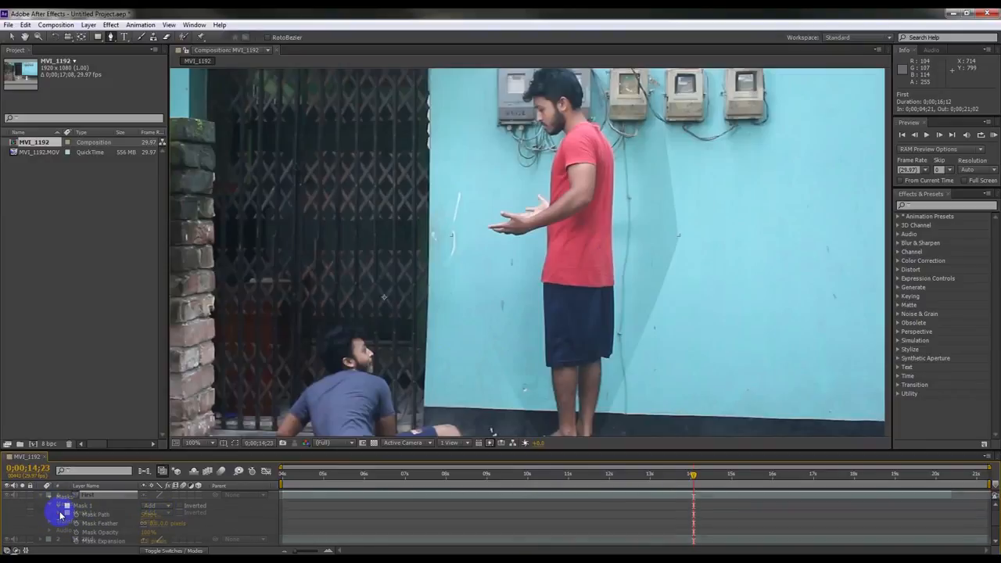
{"action": "scroll", "coordinate": [163, 533], "scroll_direction": "down", "scroll_amount": 1}
{"action": "scroll", "coordinate": [159, 533], "scroll_direction": "up", "scroll_amount": 1}
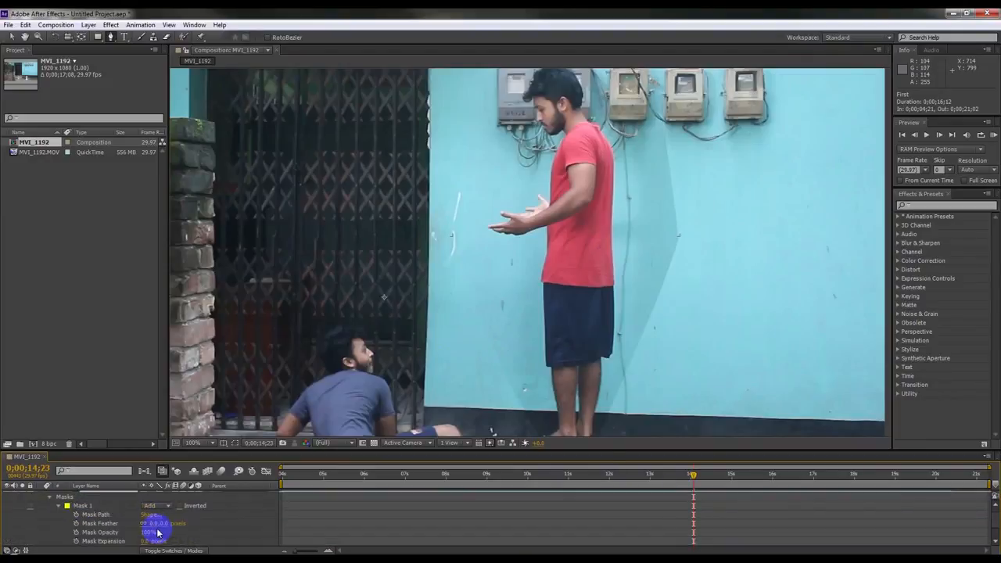
{"action": "left_click_drag", "start_coordinate": [160, 523], "coordinate": [185, 524]}
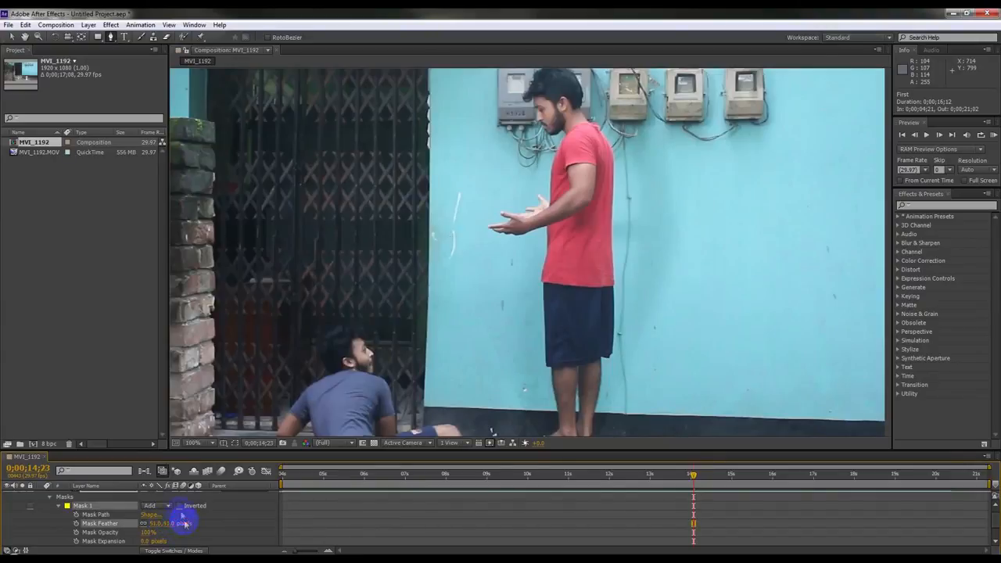
Step: Show the mask outline again and pull its right-side vertices outward past the electric meters and above the frame
{"action": "left_click", "coordinate": [234, 444]}
{"action": "left_click_drag", "start_coordinate": [676, 238], "coordinate": [757, 234]}
{"action": "left_click_drag", "start_coordinate": [657, 306], "coordinate": [760, 385]}
{"action": "key", "text": "comma"}
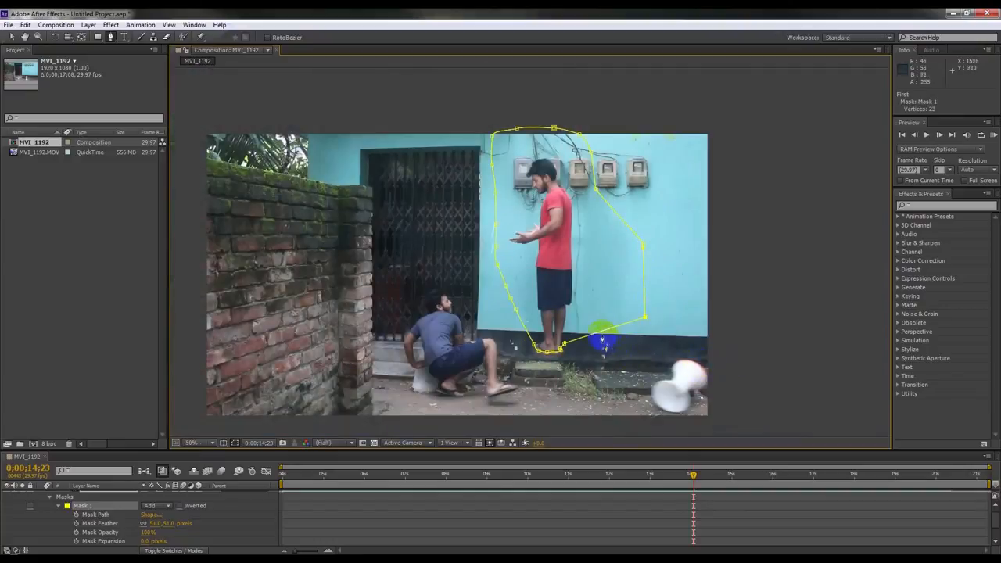
{"action": "left_click_drag", "start_coordinate": [644, 317], "coordinate": [636, 302]}
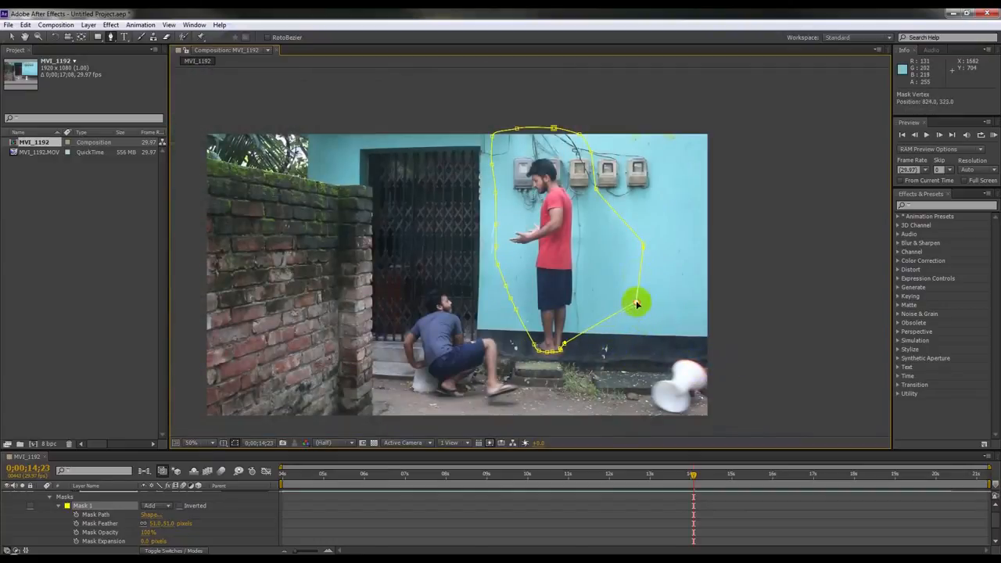
{"action": "left_click_drag", "start_coordinate": [644, 245], "coordinate": [653, 232]}
{"action": "left_click_drag", "start_coordinate": [597, 194], "coordinate": [670, 149]}
{"action": "left_click_drag", "start_coordinate": [592, 154], "coordinate": [624, 100]}
{"action": "left_click_drag", "start_coordinate": [651, 236], "coordinate": [679, 249]}
Step: Pull the mask's left-side vertices outward toward the edge of the gate
{"action": "left_click_drag", "start_coordinate": [493, 194], "coordinate": [489, 163]}
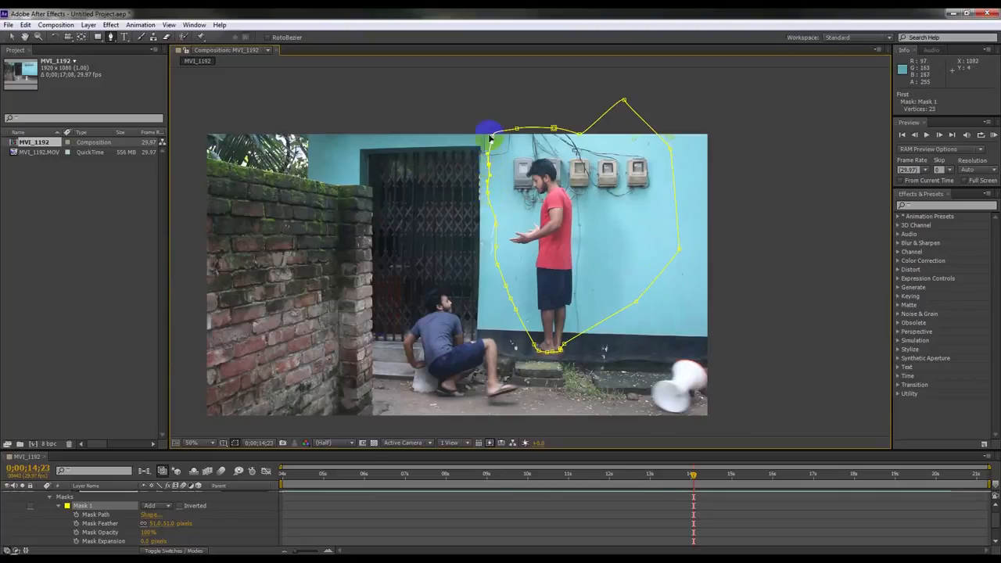
{"action": "left_click_drag", "start_coordinate": [491, 128], "coordinate": [487, 124]}
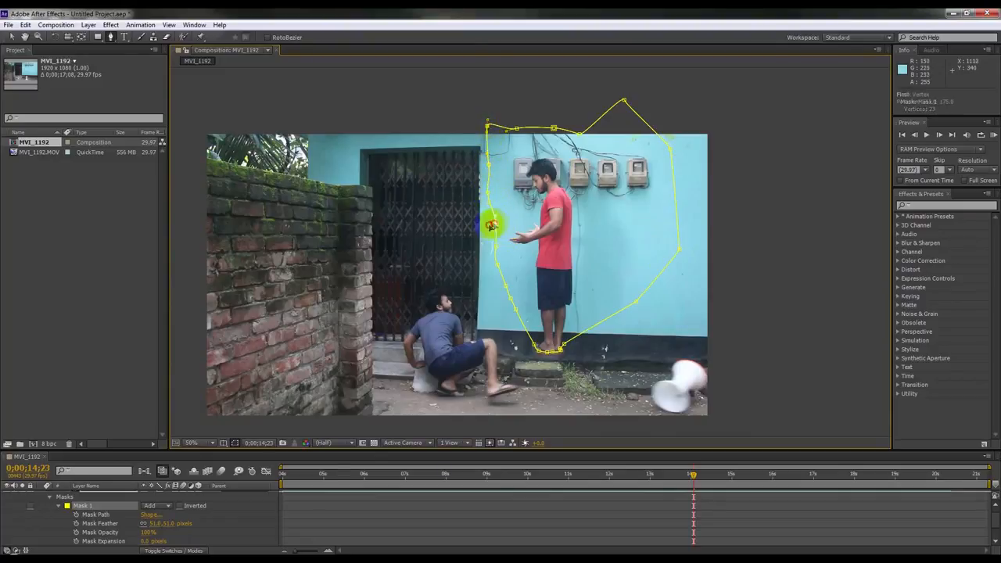
{"action": "left_click_drag", "start_coordinate": [495, 249], "coordinate": [515, 294]}
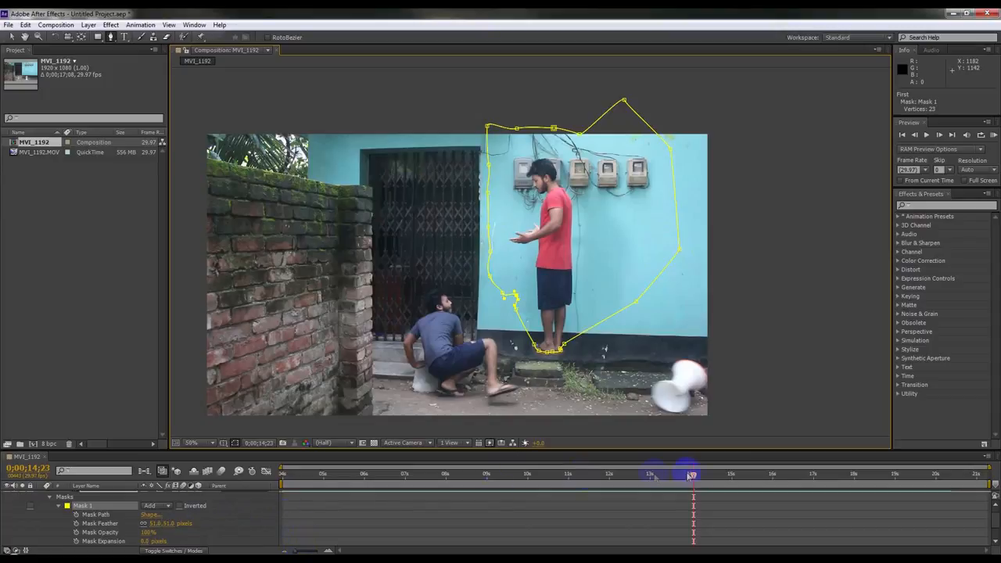
Step: At 0;00;07;21, move the mask vertex at the kink left of the man's legs outward
{"action": "left_click_drag", "start_coordinate": [693, 476], "coordinate": [404, 476]}
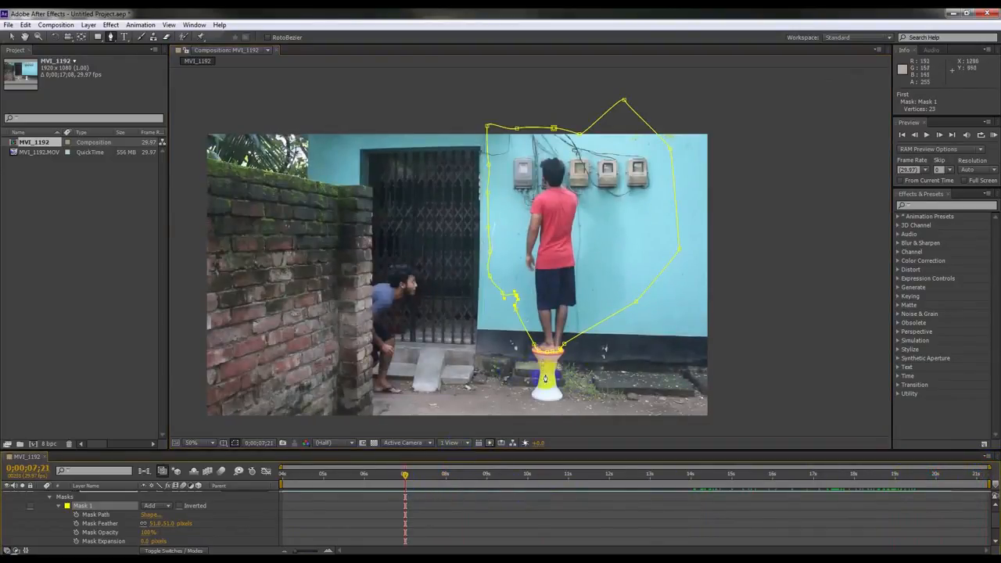
{"action": "scroll", "coordinate": [550, 383], "scroll_direction": "up", "scroll_amount": 2}
{"action": "left_click_drag", "start_coordinate": [568, 346], "coordinate": [568, 157]}
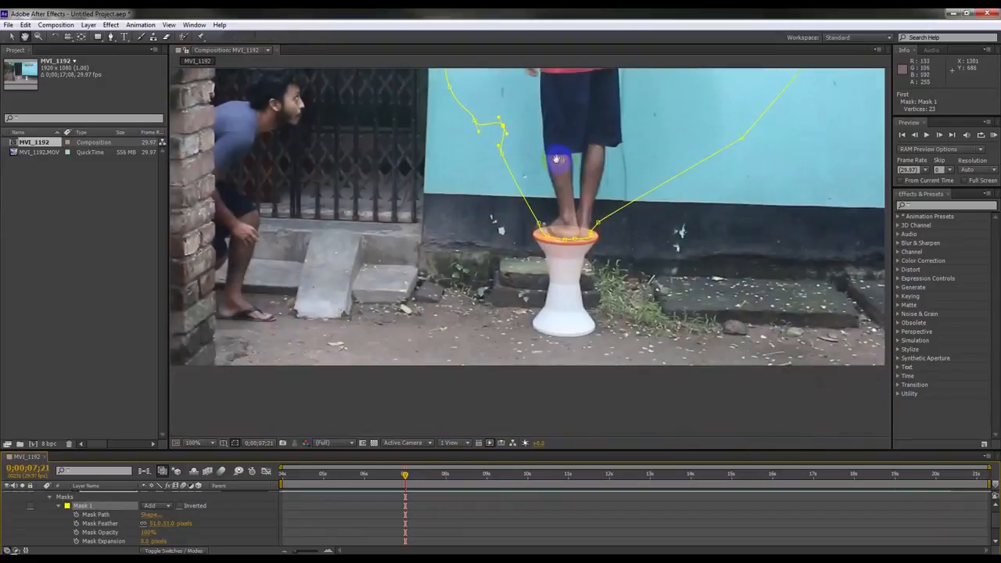
{"action": "mouse_move", "coordinate": [503, 128]}
{"action": "left_mouse_down"}
{"action": "mouse_move", "coordinate": [472, 150]}
{"action": "mouse_move", "coordinate": [487, 138]}
{"action": "left_mouse_up"}
Step: Set Mask 1's expansion to 17 pixels and its feather to 19 pixels, checking the edge at the sandals
{"action": "scroll", "coordinate": [561, 245], "scroll_direction": "up", "scroll_amount": 2}
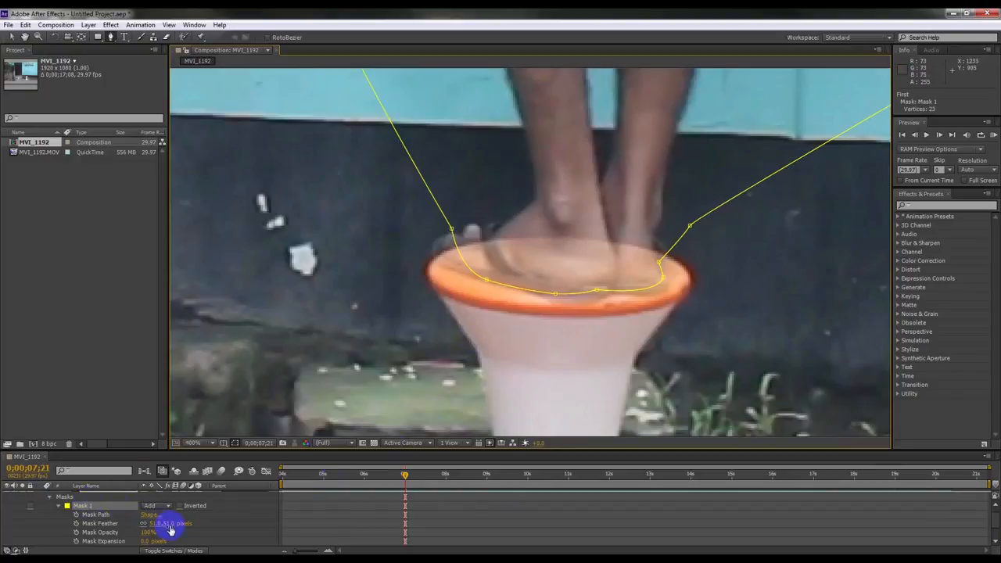
{"action": "left_click_drag", "start_coordinate": [169, 530], "coordinate": [154, 531]}
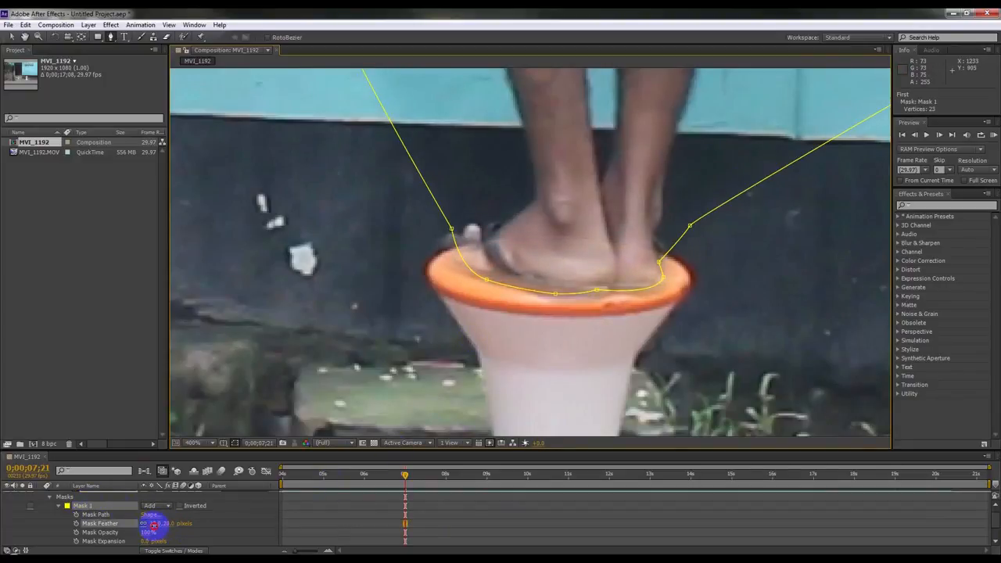
{"action": "scroll", "coordinate": [155, 530], "scroll_direction": "down", "scroll_amount": 2}
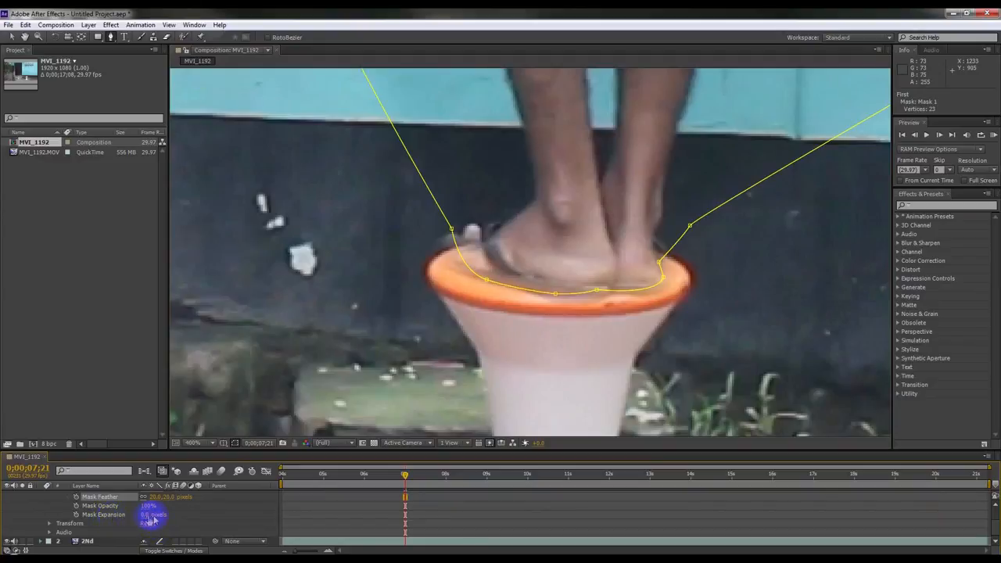
{"action": "left_click_drag", "start_coordinate": [145, 515], "coordinate": [153, 514]}
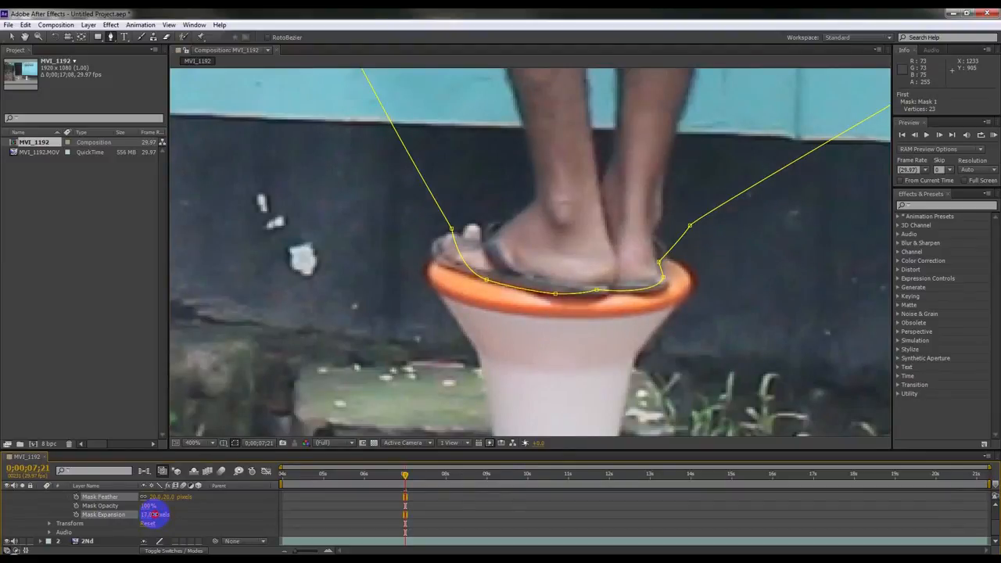
{"action": "left_click", "coordinate": [166, 502]}
{"action": "left_click_drag", "start_coordinate": [166, 501], "coordinate": [169, 498]}
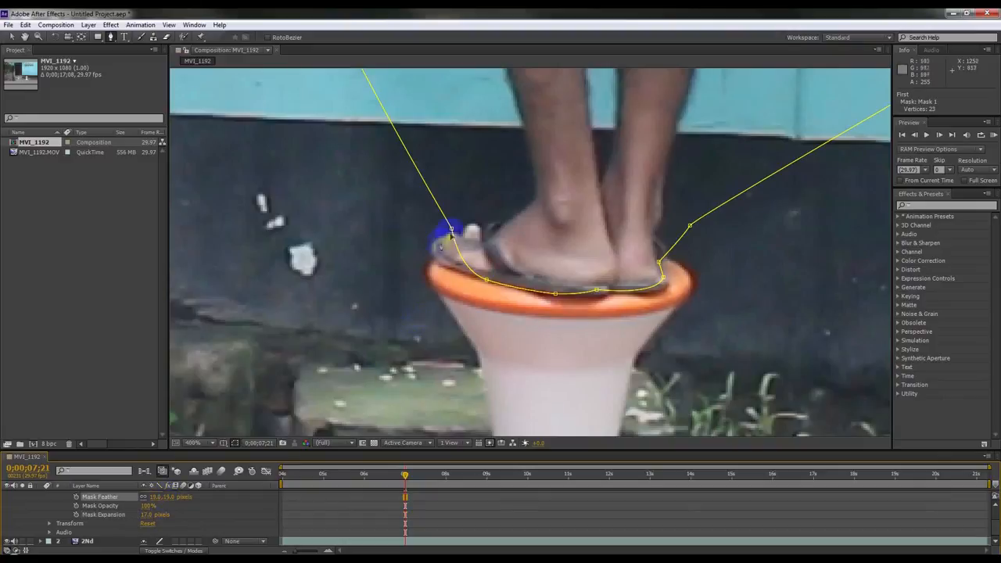
Step: Move the mask vertex at the toes outward from the foot and add a vertex at the front tip of the sandal
{"action": "left_click_drag", "start_coordinate": [451, 229], "coordinate": [362, 219]}
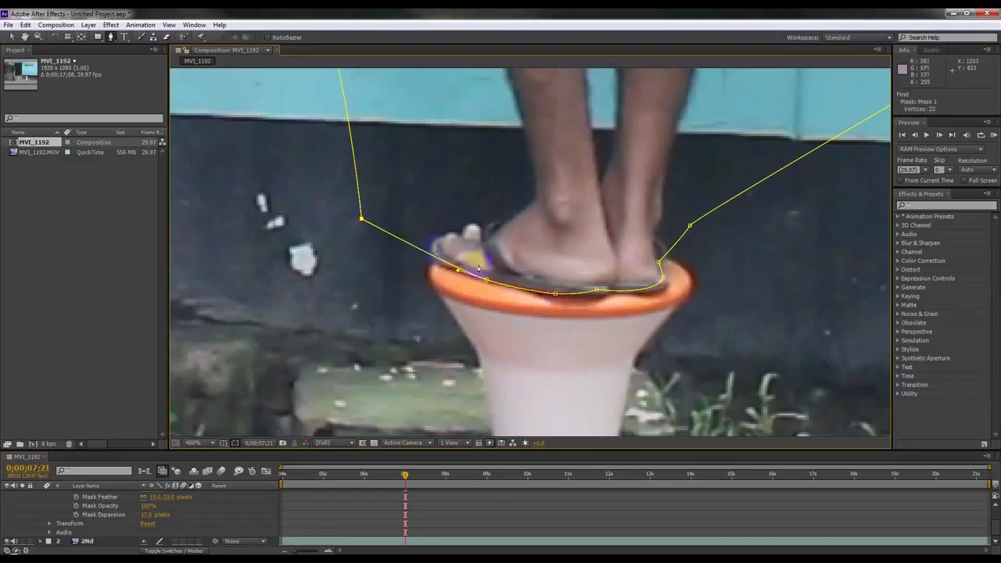
{"action": "double_click", "coordinate": [434, 258]}
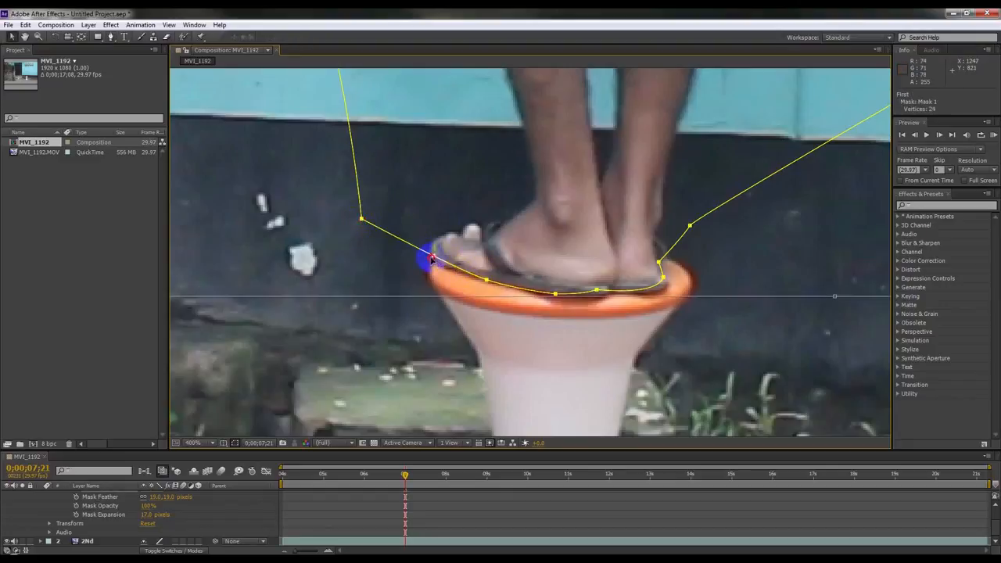
{"action": "left_click_drag", "start_coordinate": [433, 259], "coordinate": [431, 261]}
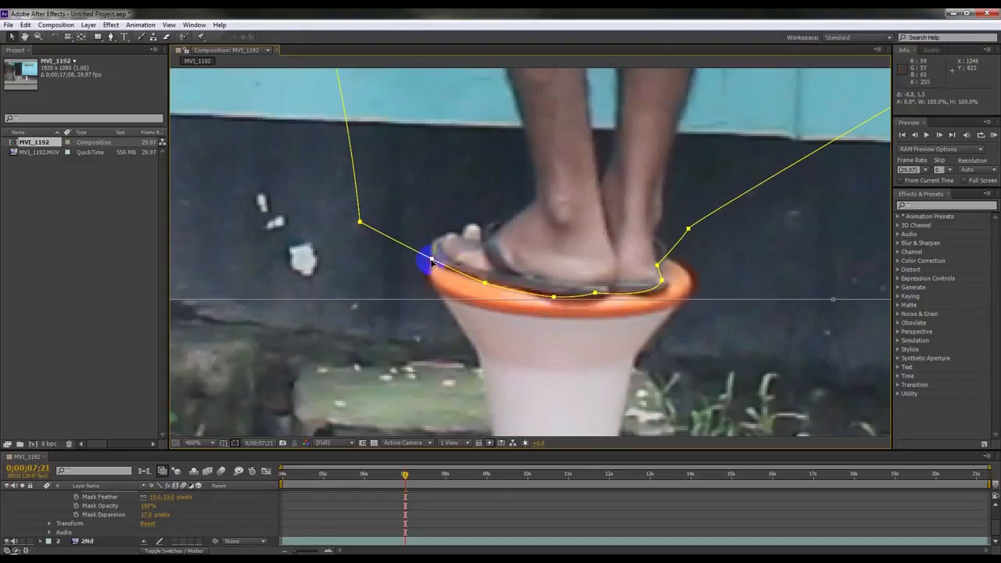
{"action": "key", "text": "ctrl+z"}
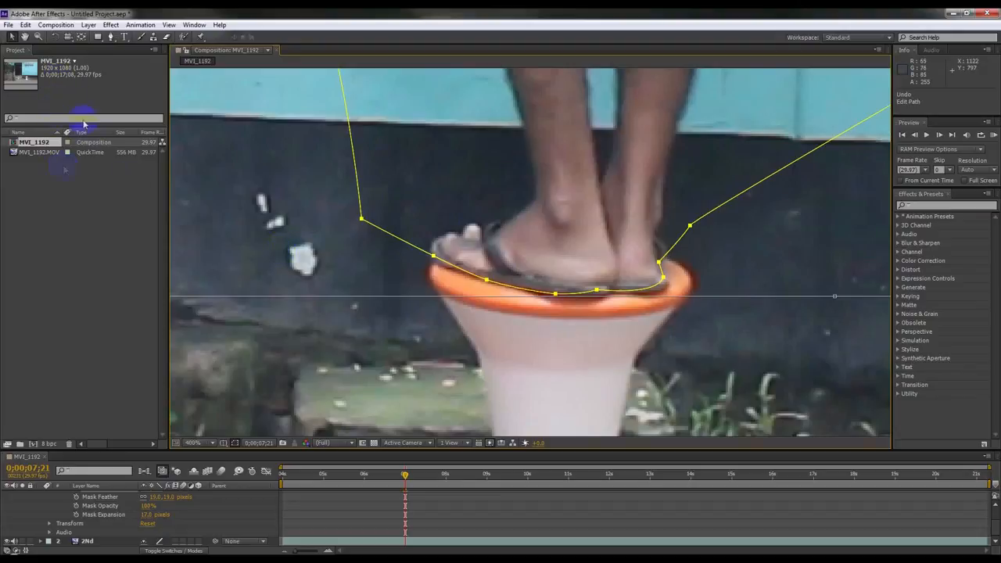
{"action": "left_click", "coordinate": [110, 39]}
{"action": "left_click", "coordinate": [421, 242]}
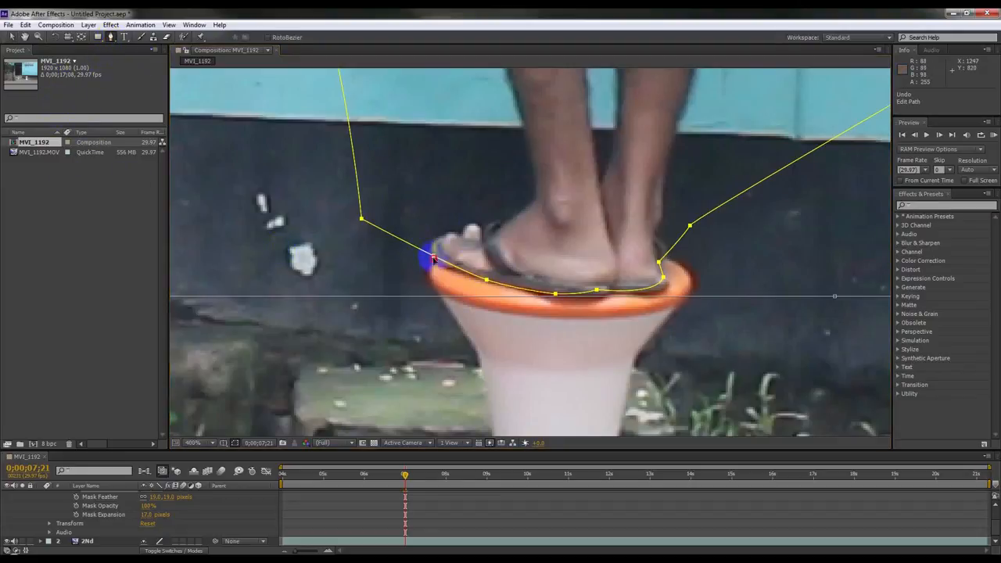
{"action": "left_click_drag", "start_coordinate": [433, 258], "coordinate": [434, 263]}
{"action": "key", "text": "ctrl+z"}
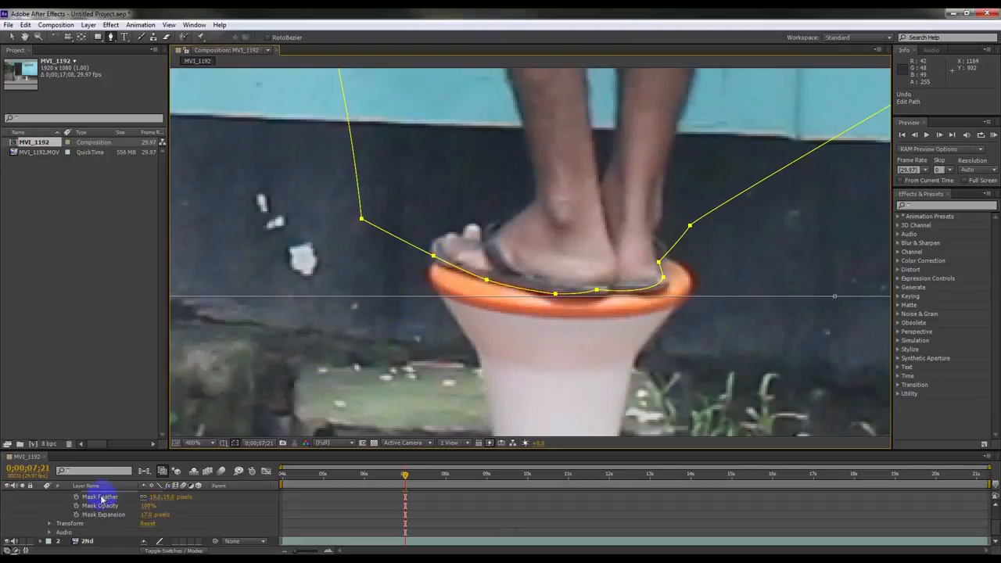
Step: Curve the First layer's mask at the front sandal tip and move its vertices under and behind the heel outward along the sole
{"action": "key", "text": "Return"}
{"action": "left_click", "coordinate": [437, 283]}
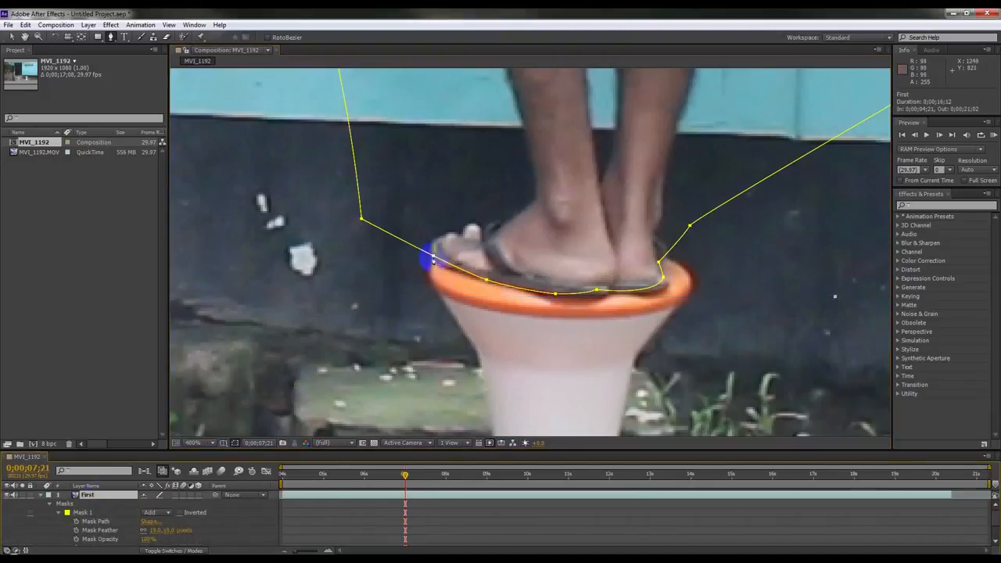
{"action": "left_click", "coordinate": [664, 285]}
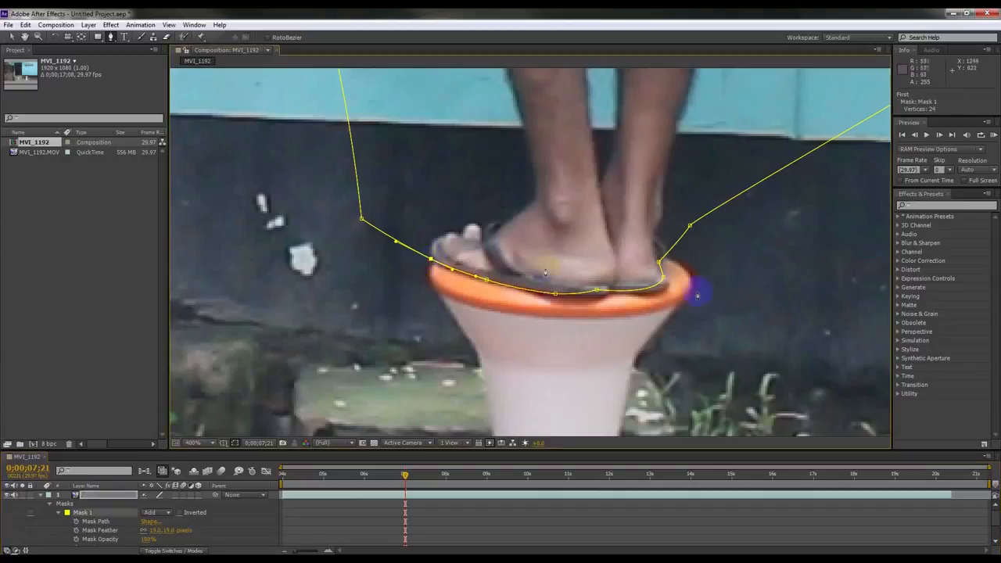
{"action": "left_click_drag", "start_coordinate": [664, 279], "coordinate": [672, 281]}
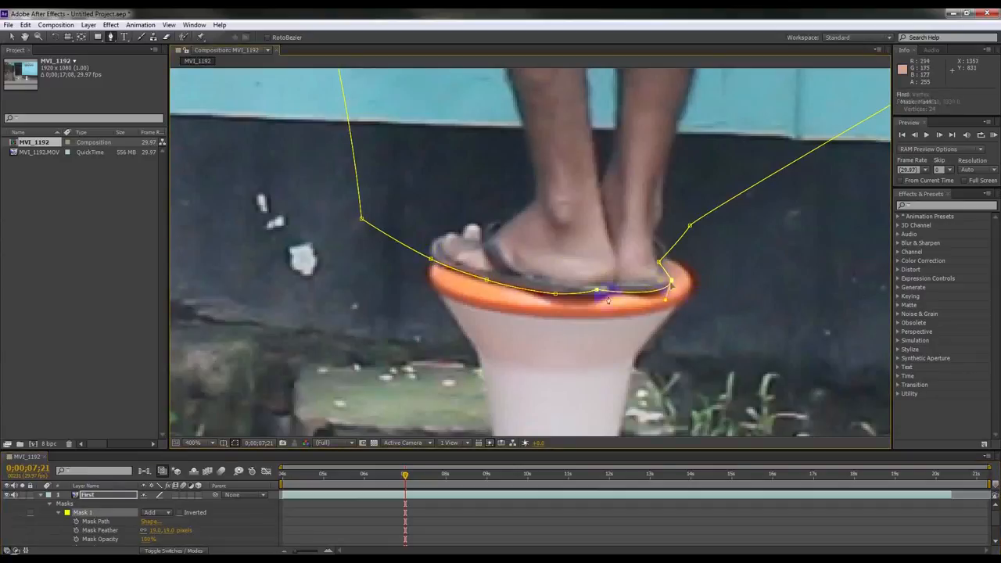
{"action": "left_click_drag", "start_coordinate": [597, 291], "coordinate": [611, 292]}
{"action": "left_click", "coordinate": [677, 257]}
{"action": "mouse_move", "coordinate": [659, 263]}
{"action": "left_mouse_down"}
{"action": "mouse_move", "coordinate": [681, 247]}
{"action": "mouse_move", "coordinate": [683, 254]}
{"action": "left_mouse_up"}
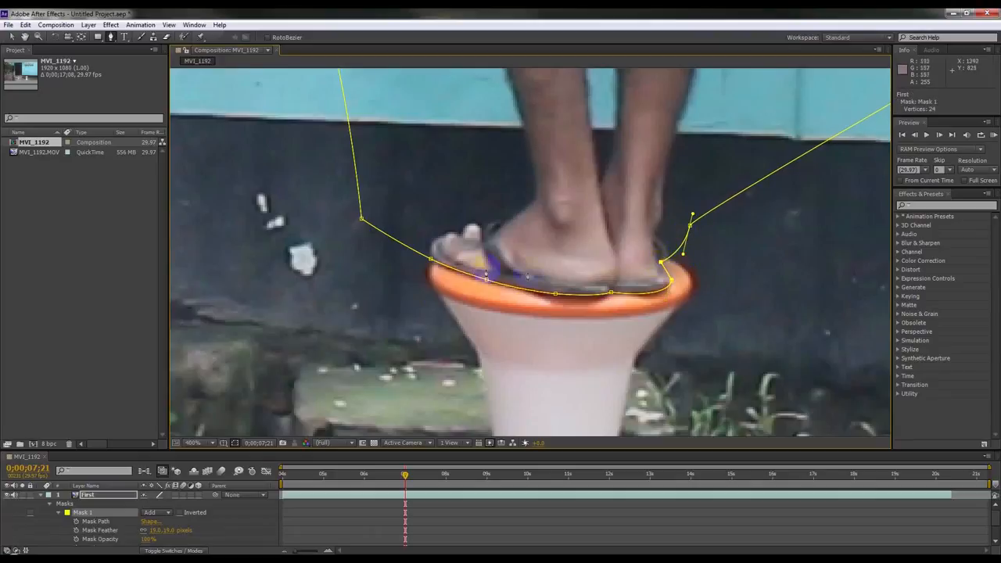
Step: Return to 0;00;04;21, collapse the First layer's properties and compare the full frame with and without the mask outline
{"action": "scroll", "coordinate": [472, 273], "scroll_direction": "down", "scroll_amount": 6}
{"action": "scroll", "coordinate": [424, 373], "scroll_direction": "up", "scroll_amount": 1}
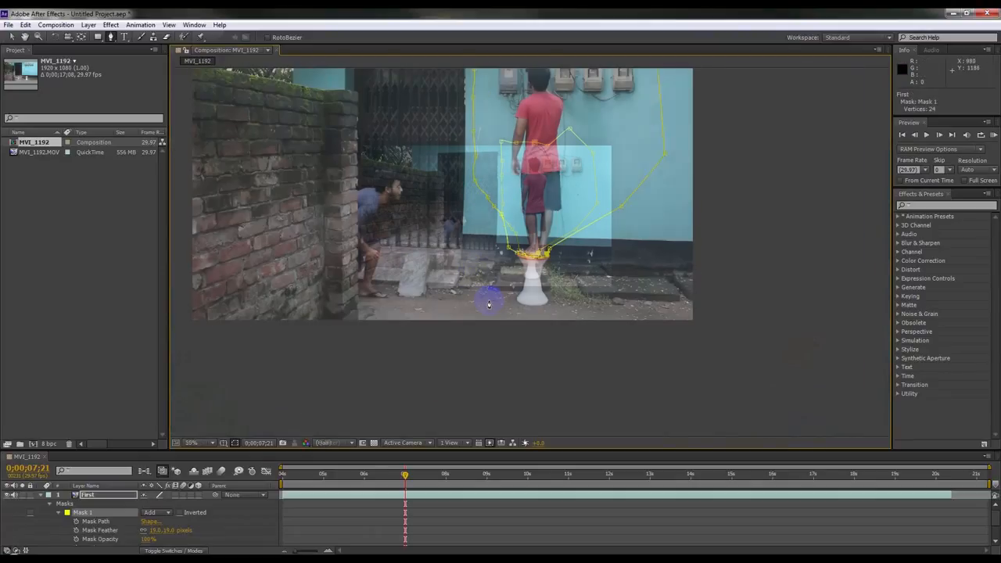
{"action": "scroll", "coordinate": [424, 373], "scroll_direction": "down", "scroll_amount": 2}
{"action": "scroll", "coordinate": [424, 373], "scroll_direction": "up", "scroll_amount": 4}
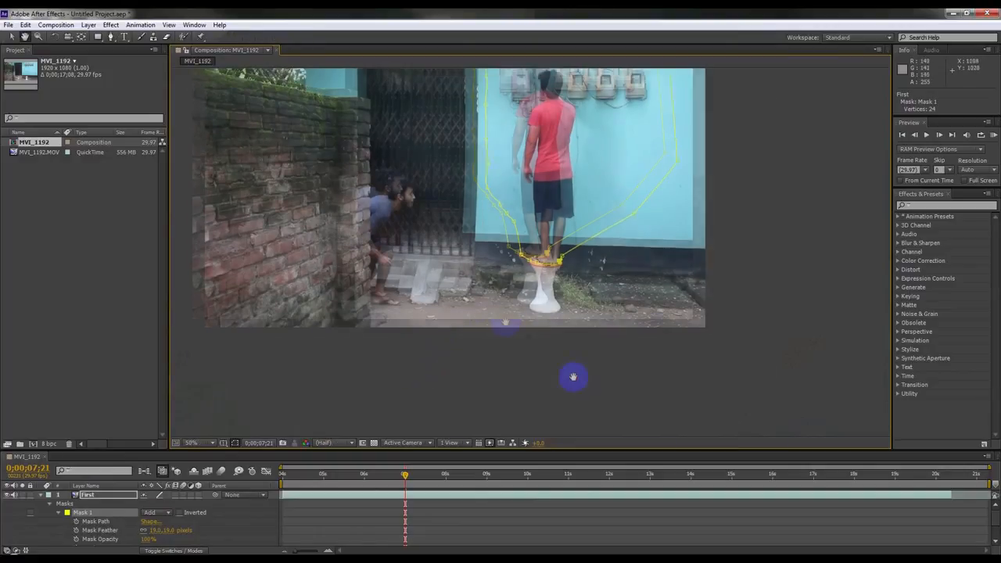
{"action": "left_click_drag", "start_coordinate": [578, 372], "coordinate": [577, 370]}
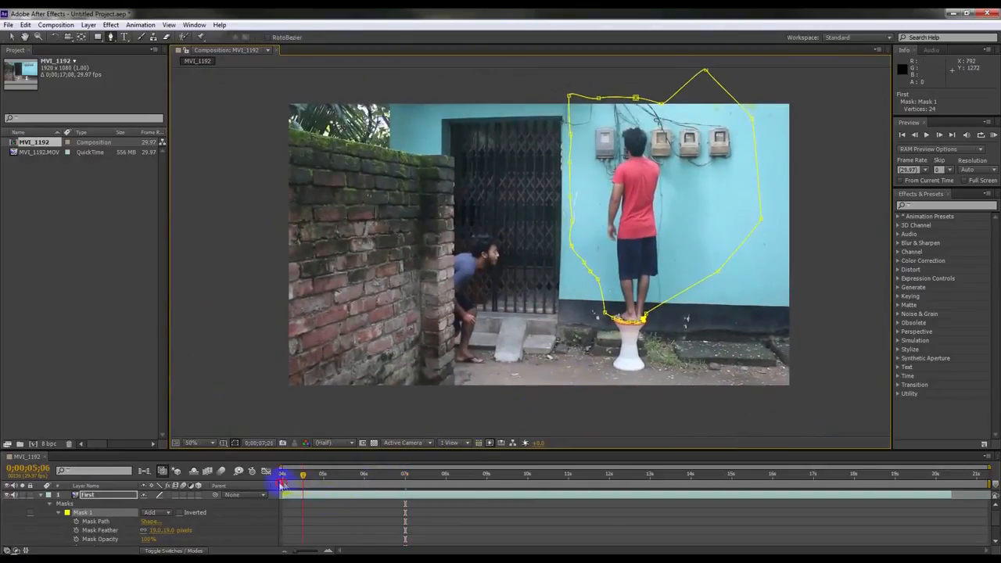
{"action": "left_click_drag", "start_coordinate": [283, 480], "coordinate": [286, 485]}
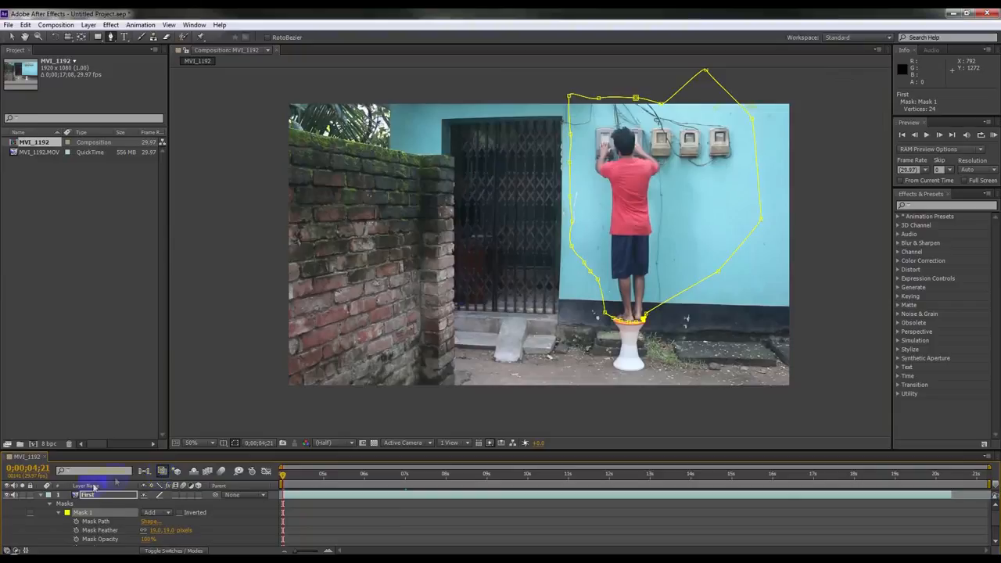
{"action": "left_click", "coordinate": [41, 496]}
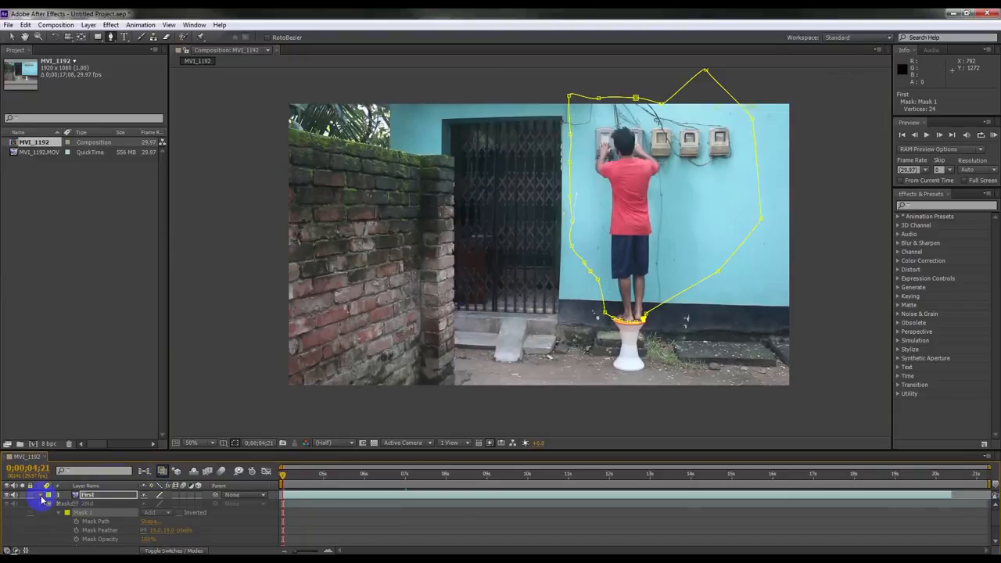
{"action": "left_click", "coordinate": [232, 443]}
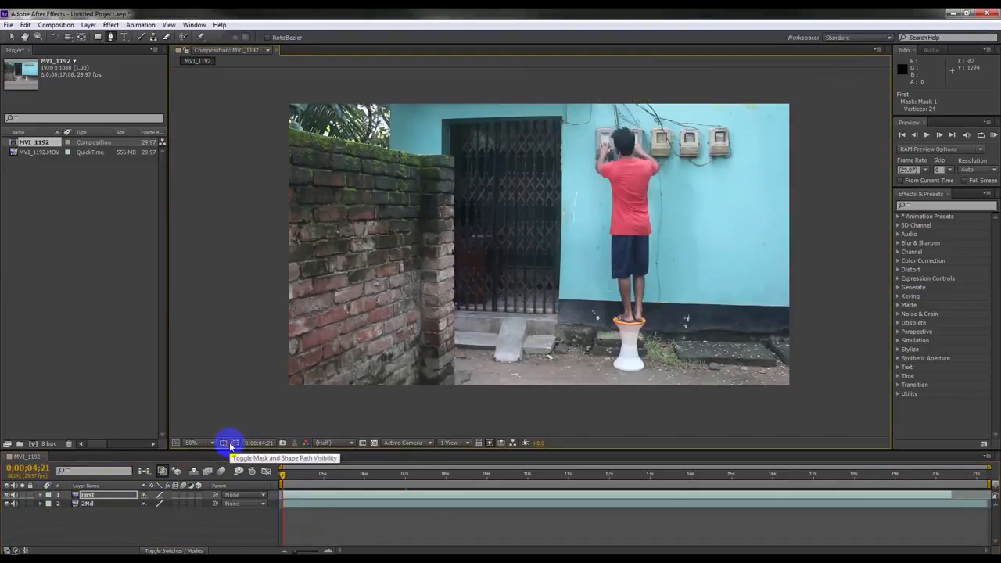
{"action": "left_click", "coordinate": [233, 445]}
{"action": "left_click", "coordinate": [233, 445]}
{"action": "left_click", "coordinate": [233, 445]}
{"action": "left_click", "coordinate": [233, 446]}
{"action": "left_click", "coordinate": [233, 446]}
Step: Slide the 2Nd layer to an in point of 0;00;03;01, checking its timing against First around 0;00;12;27 and 0;00;18;09
{"action": "left_click_drag", "start_coordinate": [283, 474], "coordinate": [617, 471]}
{"action": "left_click_drag", "start_coordinate": [633, 509], "coordinate": [554, 505]}
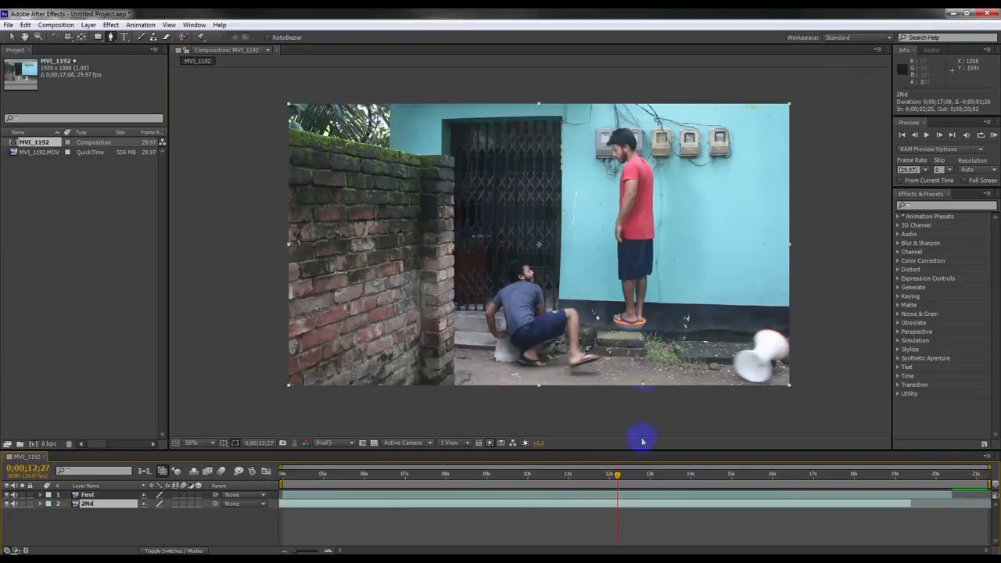
{"action": "left_click_drag", "start_coordinate": [617, 475], "coordinate": [518, 505]}
{"action": "left_click", "coordinate": [563, 503]}
{"action": "left_click_drag", "start_coordinate": [551, 475], "coordinate": [839, 459]}
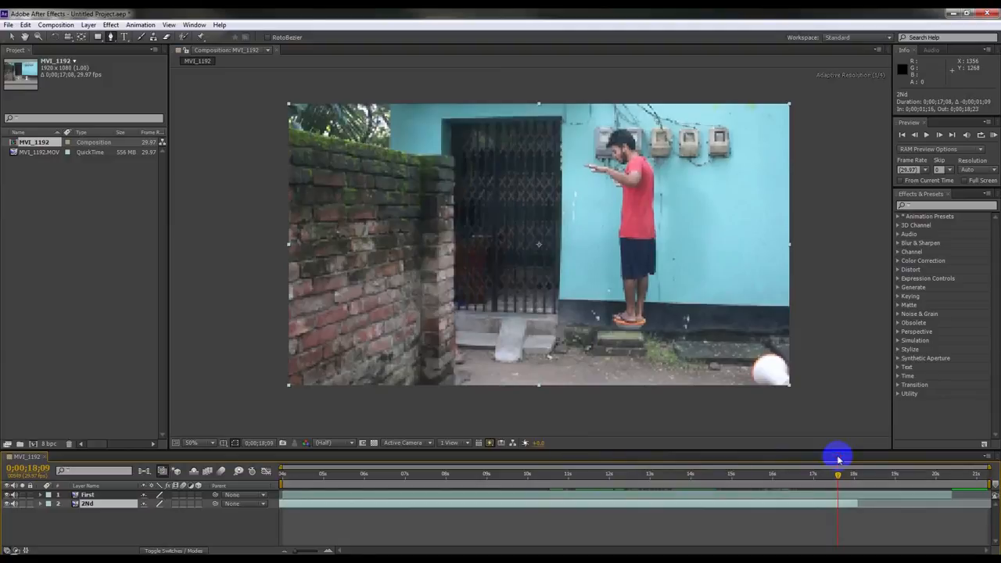
{"action": "left_click_drag", "start_coordinate": [850, 505], "coordinate": [863, 507]}
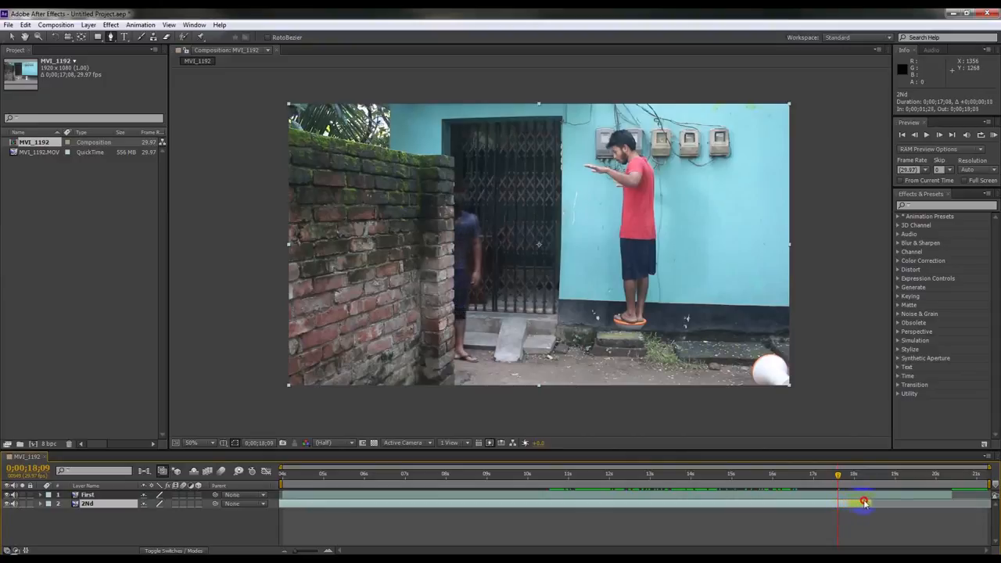
{"action": "left_click_drag", "start_coordinate": [879, 499], "coordinate": [897, 499]}
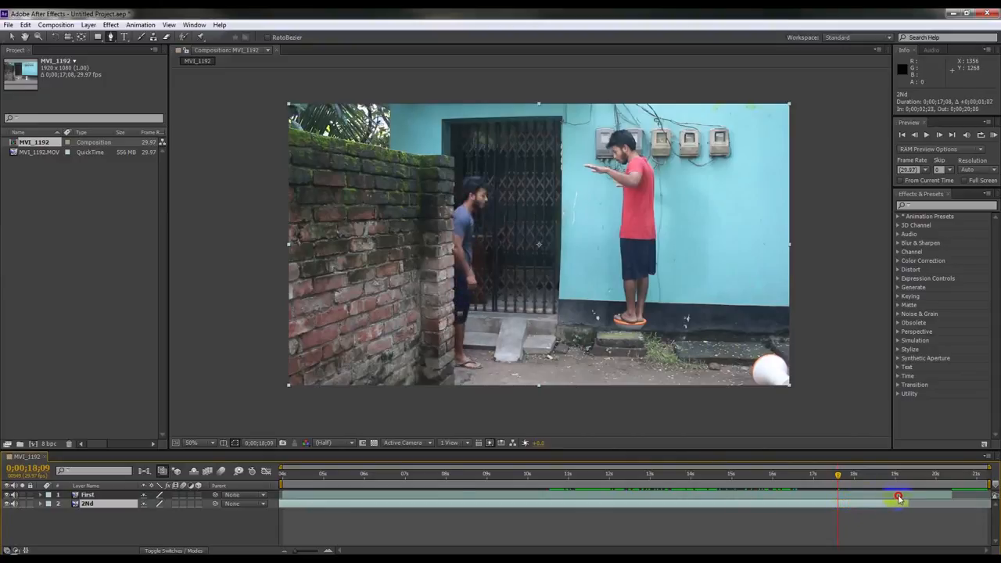
Step: At 0;00;13;03, set the First layer's Mask 1 feather to 1 pixel and its expansion to -2 pixels
{"action": "left_click_drag", "start_coordinate": [838, 474], "coordinate": [626, 476]}
{"action": "scroll", "coordinate": [629, 368], "scroll_direction": "up", "scroll_amount": 1}
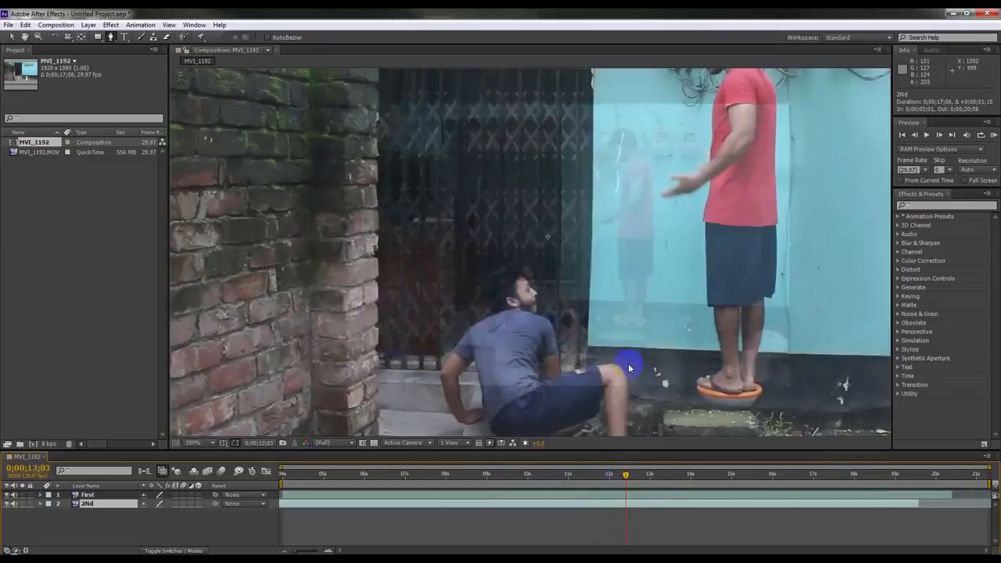
{"action": "scroll", "coordinate": [580, 308], "scroll_direction": "up", "scroll_amount": 2}
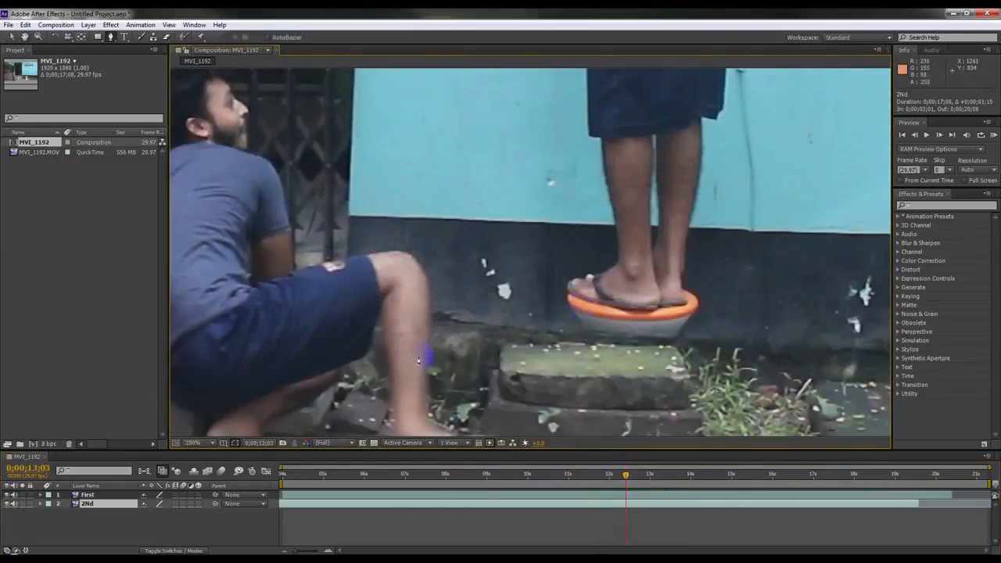
{"action": "left_click", "coordinate": [85, 495]}
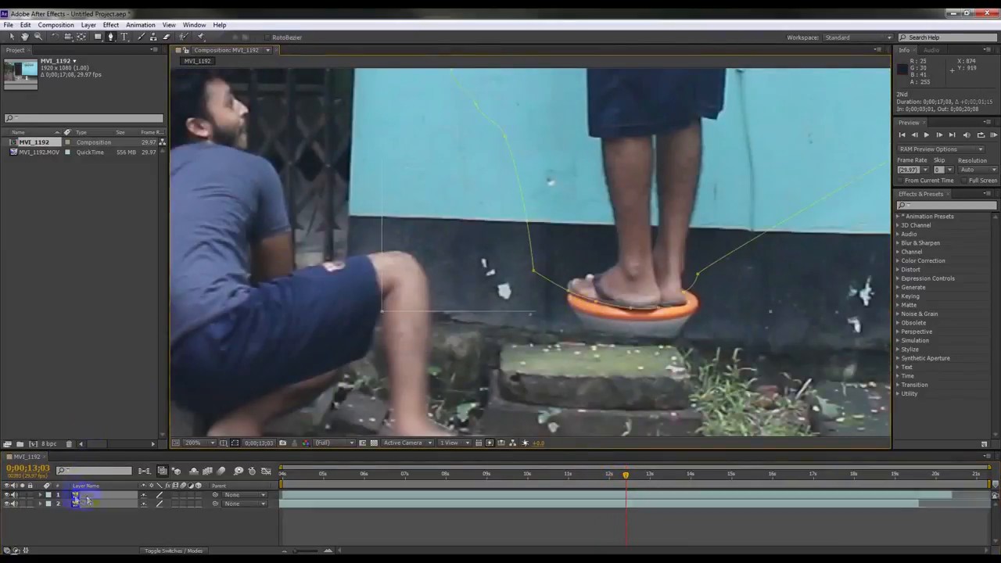
{"action": "left_click", "coordinate": [42, 499]}
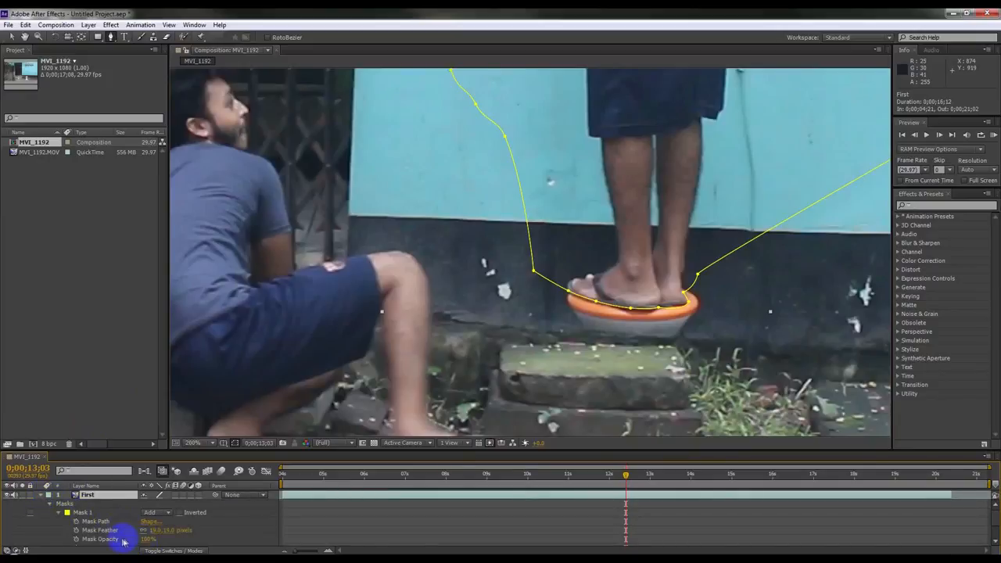
{"action": "scroll", "coordinate": [118, 538], "scroll_direction": "down", "scroll_amount": 2}
{"action": "mouse_move", "coordinate": [145, 515]}
{"action": "left_mouse_down"}
{"action": "mouse_move", "coordinate": [134, 517]}
{"action": "mouse_move", "coordinate": [147, 498]}
{"action": "mouse_move", "coordinate": [148, 520]}
{"action": "left_mouse_up"}
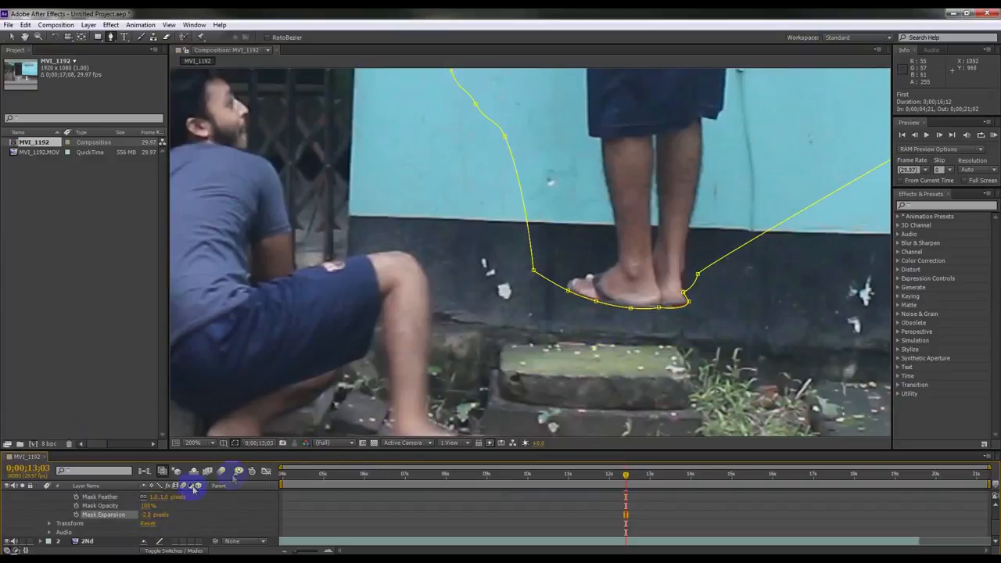
Step: At 0;00;14;23, set Mask 1's feather to 25 pixels, judging the edge with the mask outline hidden before showing it again
{"action": "left_click", "coordinate": [630, 480]}
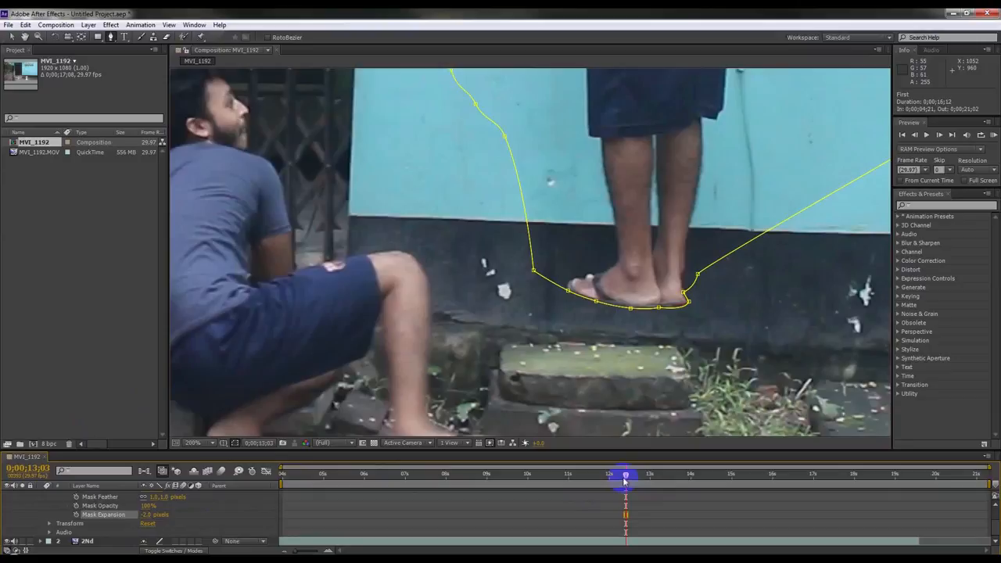
{"action": "left_click_drag", "start_coordinate": [635, 479], "coordinate": [694, 475]}
{"action": "left_click", "coordinate": [234, 443]}
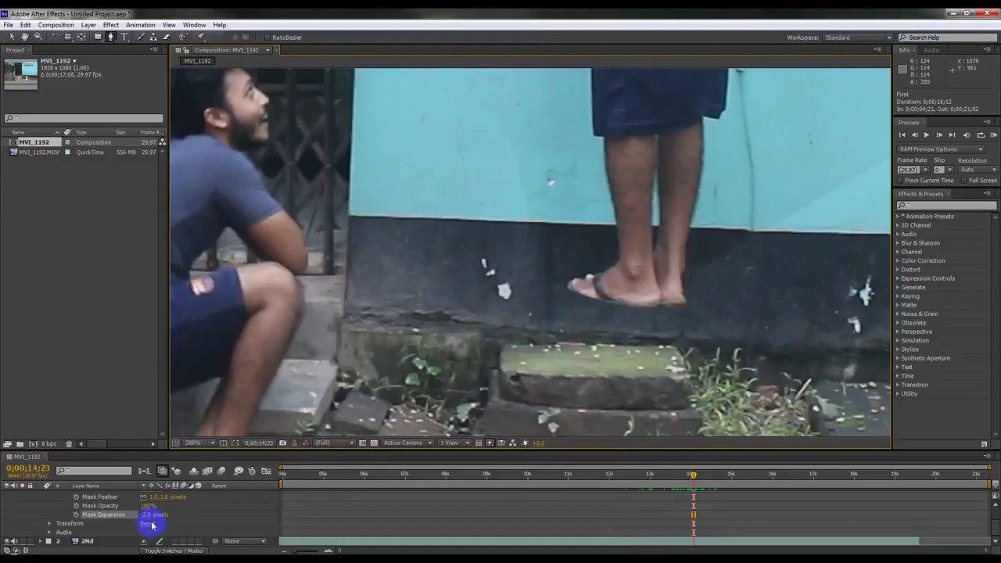
{"action": "scroll", "coordinate": [164, 525], "scroll_direction": "up", "scroll_amount": 1}
{"action": "left_click_drag", "start_coordinate": [161, 523], "coordinate": [176, 523]}
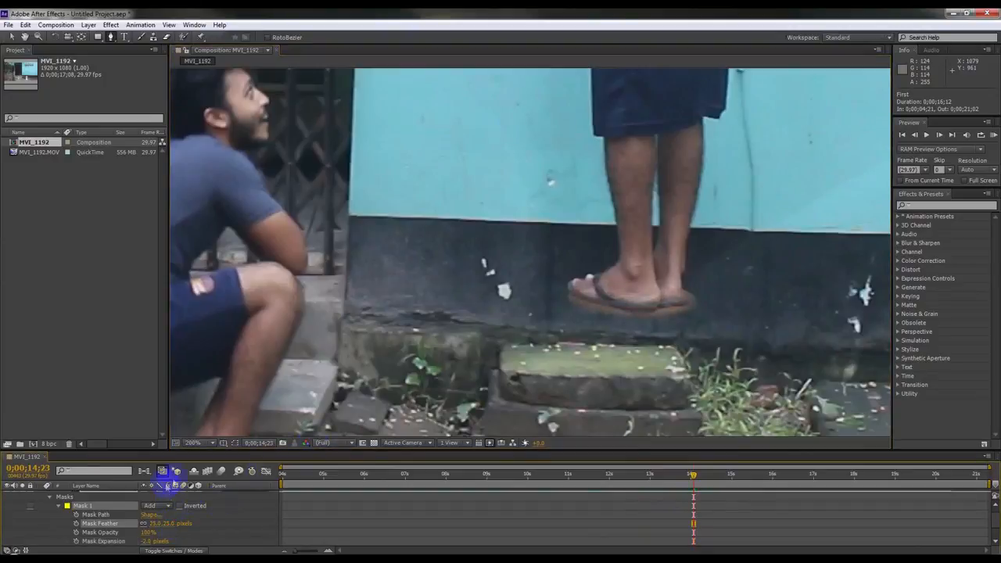
{"action": "left_click", "coordinate": [235, 443]}
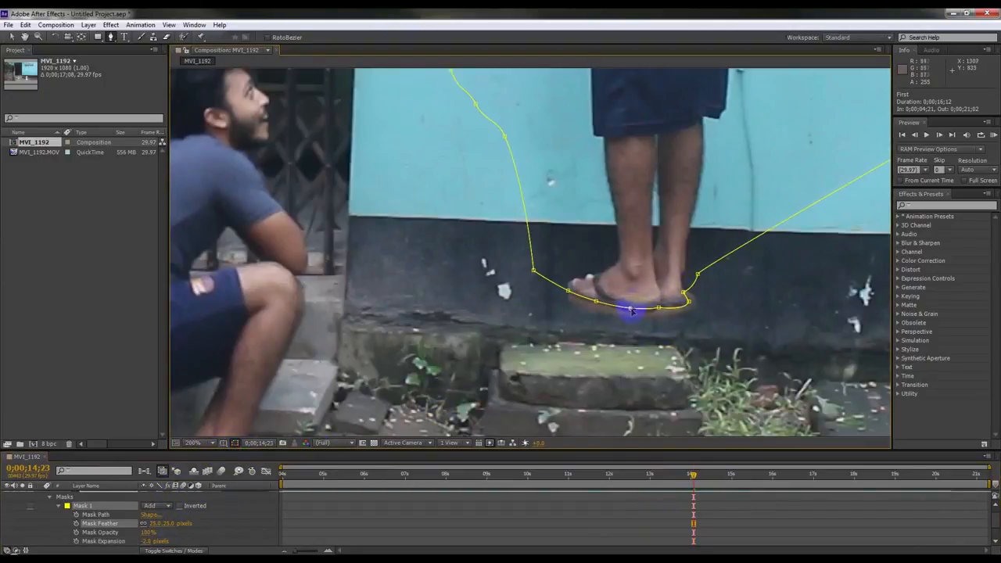
Step: Nudge the mask vertices beneath the front sandal slightly upward and set Mask 1's expansion to -10 pixels
{"action": "left_click", "coordinate": [633, 311]}
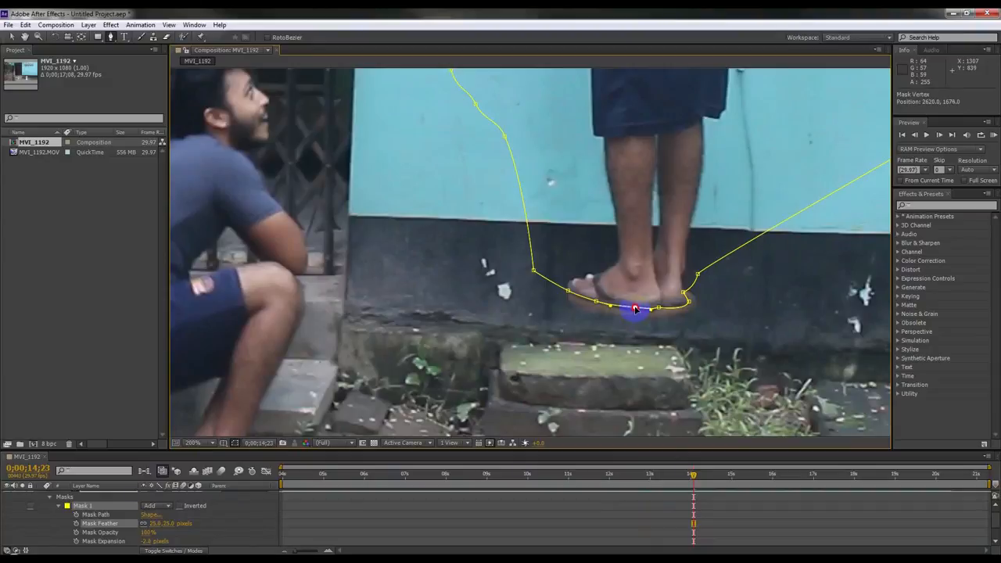
{"action": "left_click", "coordinate": [609, 308]}
{"action": "left_click_drag", "start_coordinate": [597, 303], "coordinate": [568, 288]}
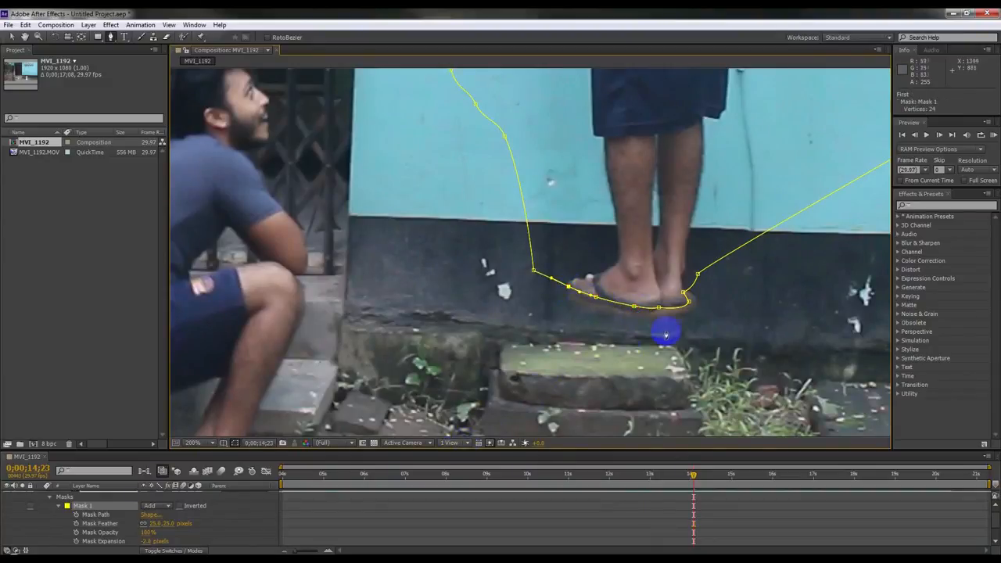
{"action": "left_click_drag", "start_coordinate": [150, 540], "coordinate": [146, 540]}
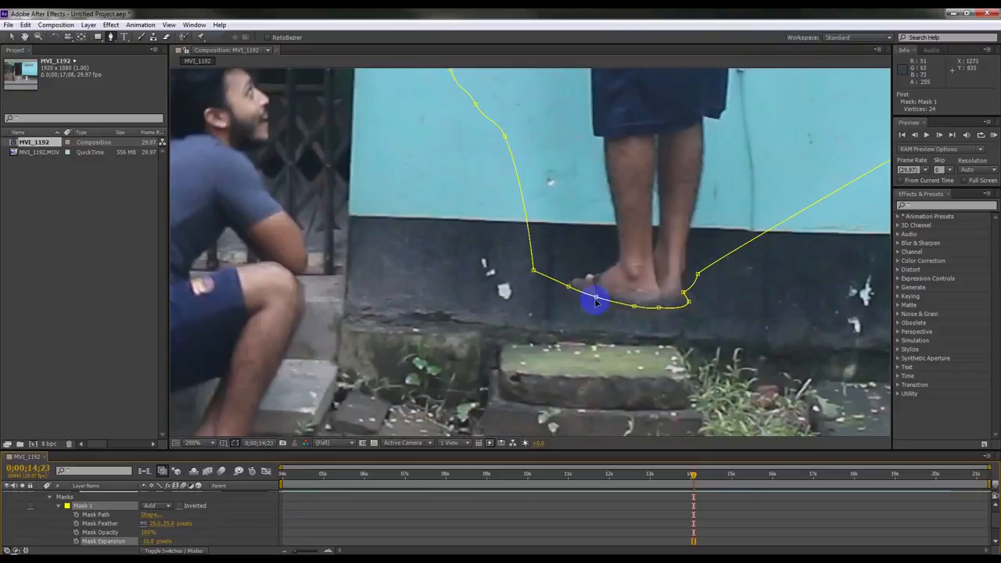
Step: Pull the mask vertices around the toes, soles and heel outward to leave a margin around the sandals
{"action": "mouse_move", "coordinate": [596, 300]}
{"action": "left_mouse_down"}
{"action": "mouse_move", "coordinate": [563, 290]}
{"action": "mouse_move", "coordinate": [595, 307]}
{"action": "left_mouse_up"}
{"action": "key", "text": "ctrl+z"}
{"action": "scroll", "coordinate": [592, 309], "scroll_direction": "up", "scroll_amount": 1}
{"action": "left_click_drag", "start_coordinate": [729, 331], "coordinate": [461, 207]}
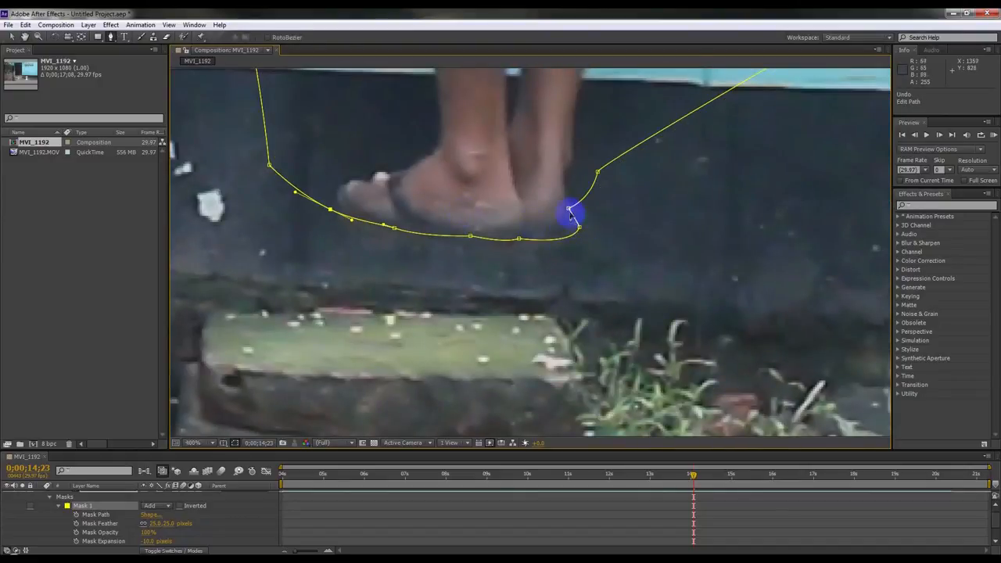
{"action": "mouse_move", "coordinate": [570, 209]}
{"action": "left_mouse_down"}
{"action": "mouse_move", "coordinate": [598, 203]}
{"action": "mouse_move", "coordinate": [586, 237]}
{"action": "mouse_move", "coordinate": [582, 224]}
{"action": "left_mouse_up"}
{"action": "left_click_drag", "start_coordinate": [520, 238], "coordinate": [466, 249]}
{"action": "left_click_drag", "start_coordinate": [393, 228], "coordinate": [292, 191]}
{"action": "left_click_drag", "start_coordinate": [582, 225], "coordinate": [619, 159]}
Step: At 0;00;12;15, set Mask 1's feather to 0 and its expansion to 4 pixels, and hide the mask outline
{"action": "left_click_drag", "start_coordinate": [458, 474], "coordinate": [602, 468]}
{"action": "scroll", "coordinate": [568, 317], "scroll_direction": "down", "scroll_amount": 2}
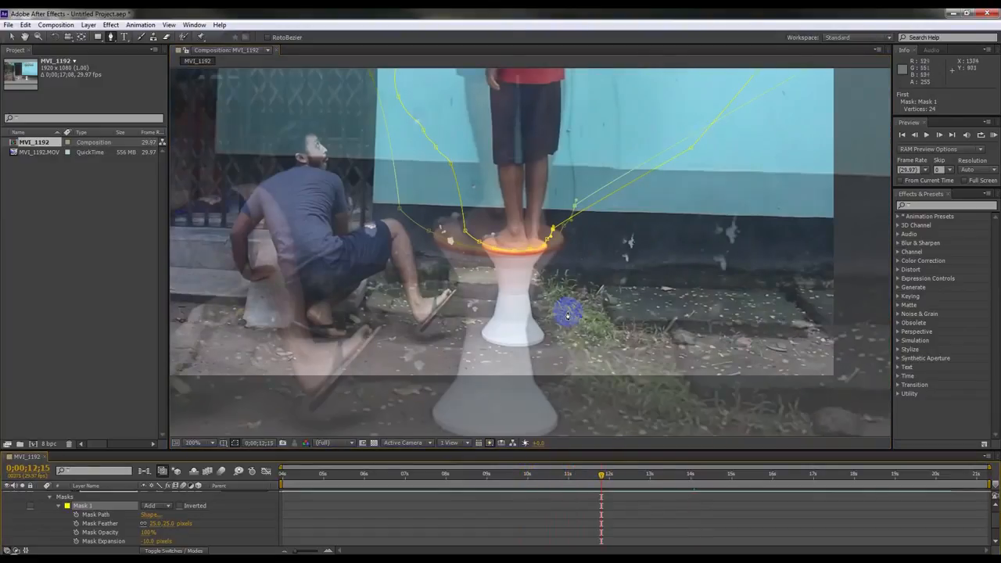
{"action": "scroll", "coordinate": [559, 291], "scroll_direction": "up", "scroll_amount": 1}
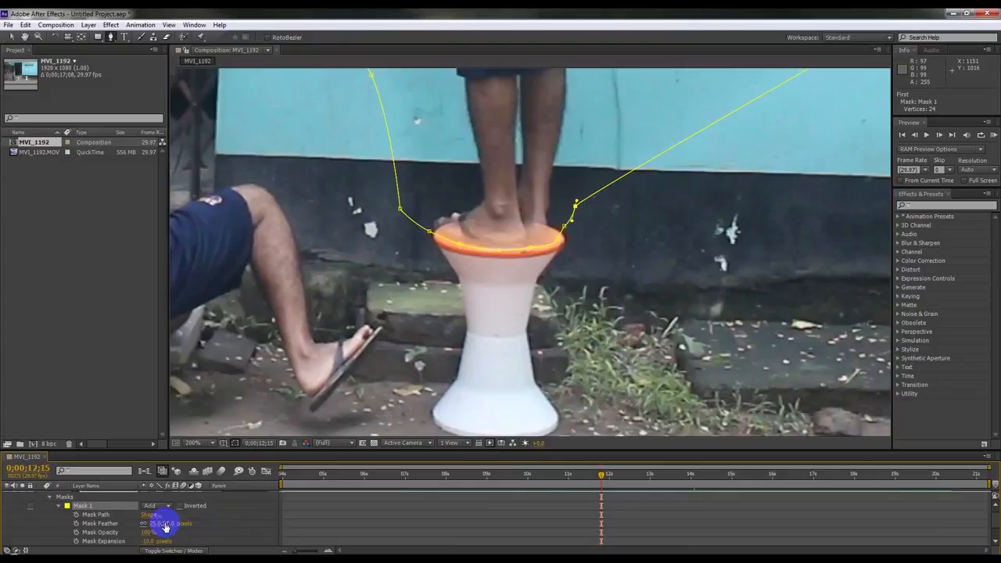
{"action": "left_click_drag", "start_coordinate": [159, 523], "coordinate": [148, 524]}
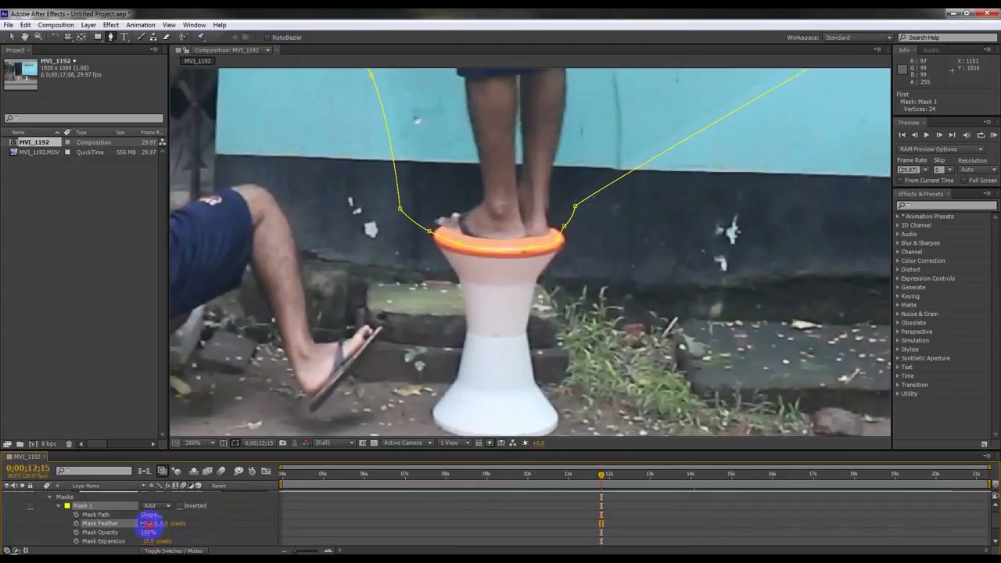
{"action": "left_click_drag", "start_coordinate": [146, 541], "coordinate": [150, 540]}
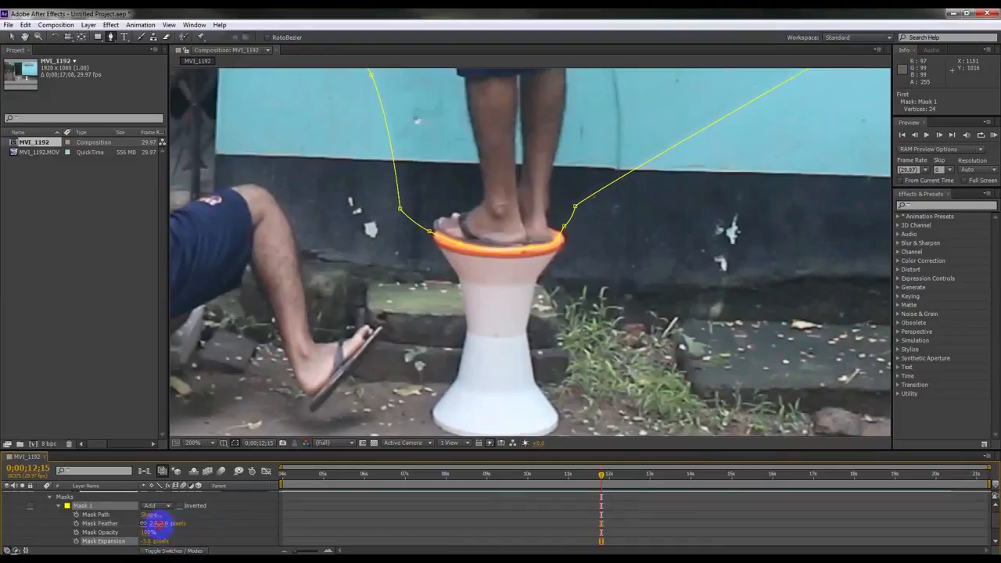
{"action": "left_click", "coordinate": [158, 523]}
{"action": "left_click_drag", "start_coordinate": [159, 524], "coordinate": [160, 530]}
{"action": "left_click", "coordinate": [154, 540]}
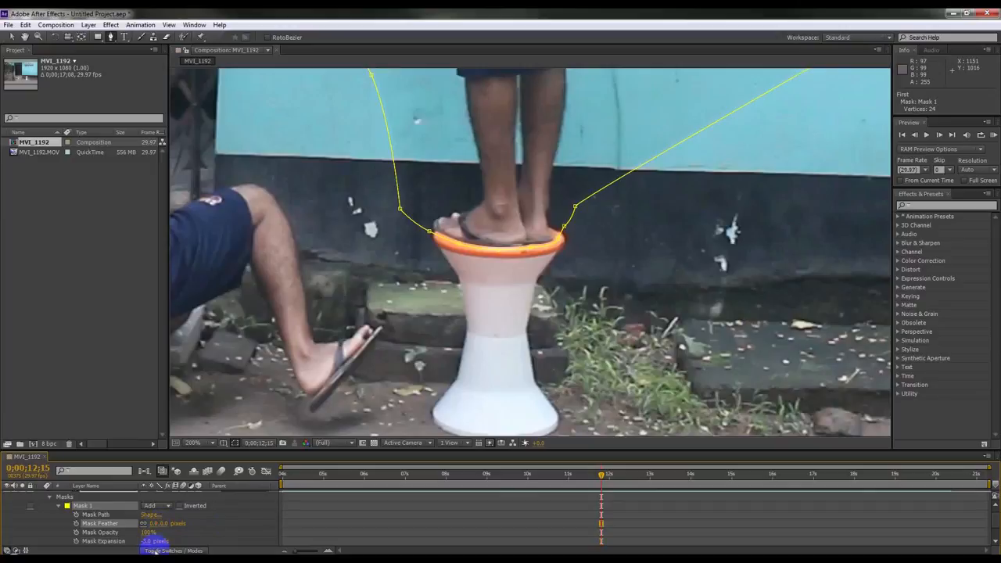
{"action": "left_click_drag", "start_coordinate": [147, 541], "coordinate": [148, 542]}
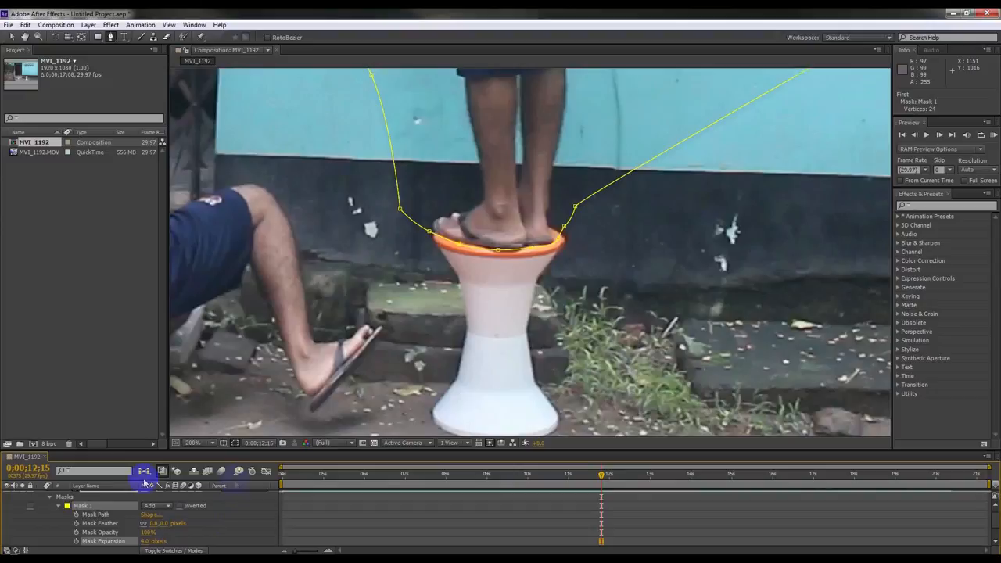
{"action": "left_click", "coordinate": [234, 442]}
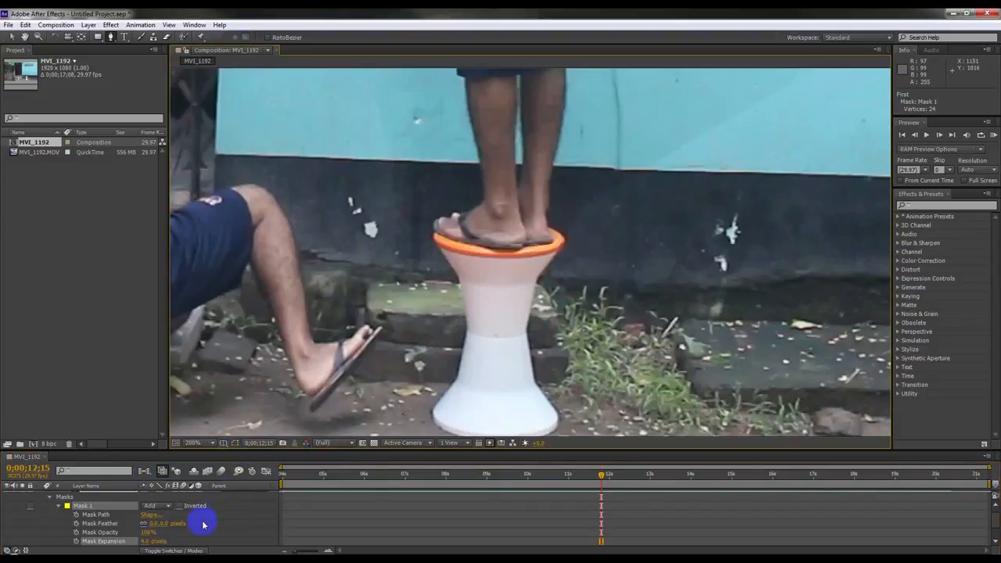
Step: Hide the 2Nd layer to isolate the masked feet, and set Mask 1's expansion to -3 pixels
{"action": "scroll", "coordinate": [188, 525], "scroll_direction": "down", "scroll_amount": 2}
{"action": "left_click", "coordinate": [12, 542]}
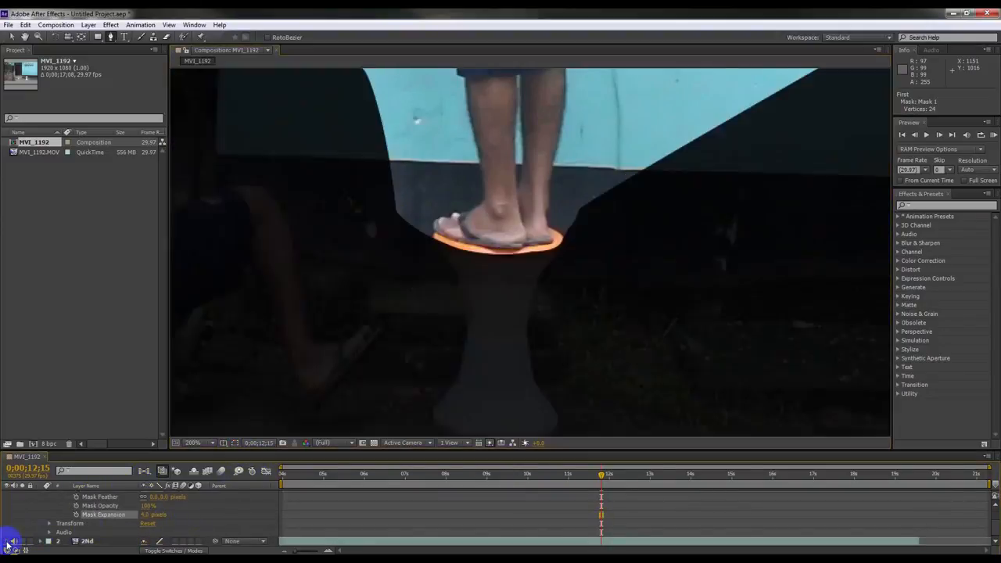
{"action": "left_click_drag", "start_coordinate": [147, 519], "coordinate": [146, 519]}
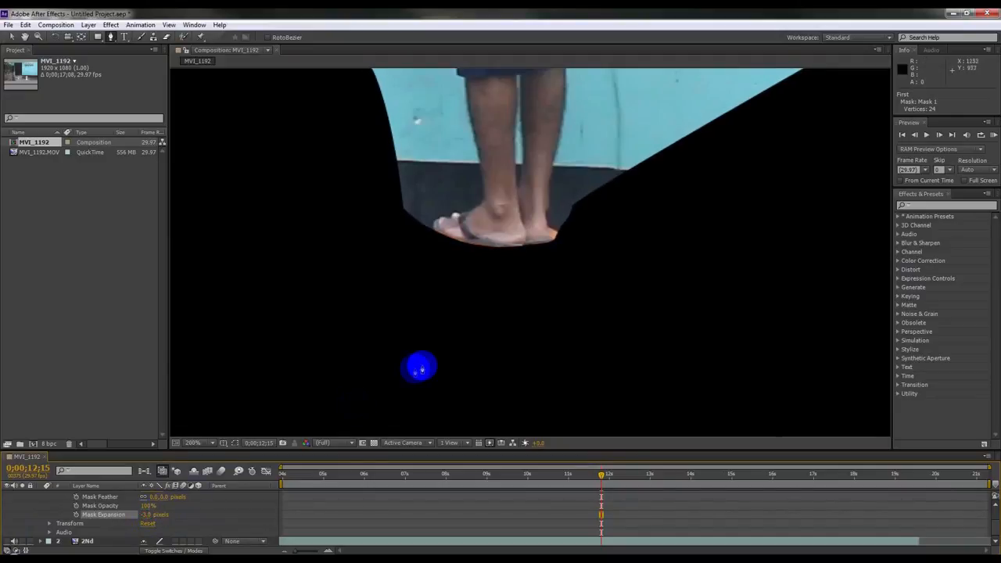
Step: At 0;00;11;13, pull the First layer's mask vertices behind the rear heel inward, closer to the foot
{"action": "scroll", "coordinate": [55, 505], "scroll_direction": "up", "scroll_amount": 3}
{"action": "left_click", "coordinate": [41, 497]}
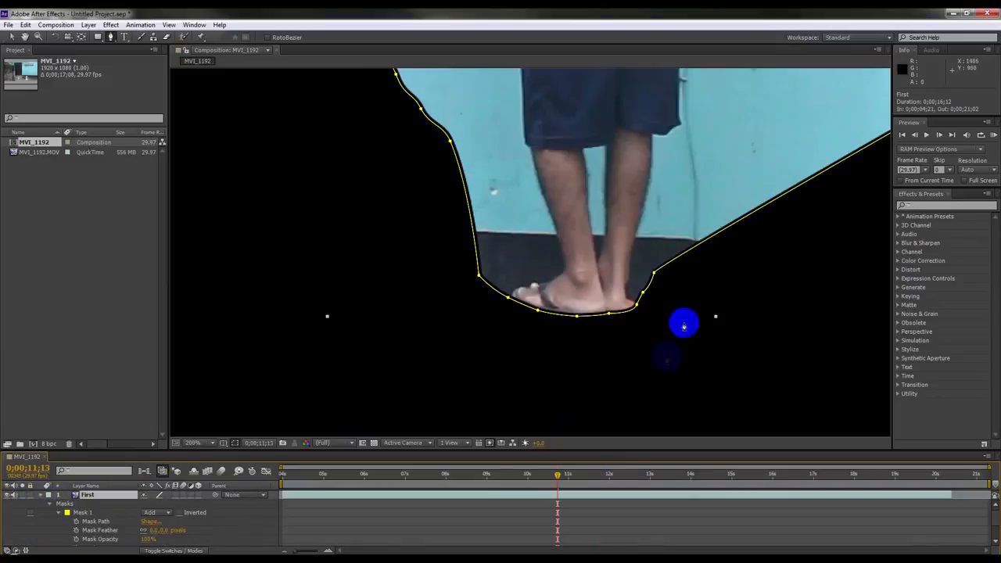
{"action": "left_click_drag", "start_coordinate": [670, 324], "coordinate": [633, 303]}
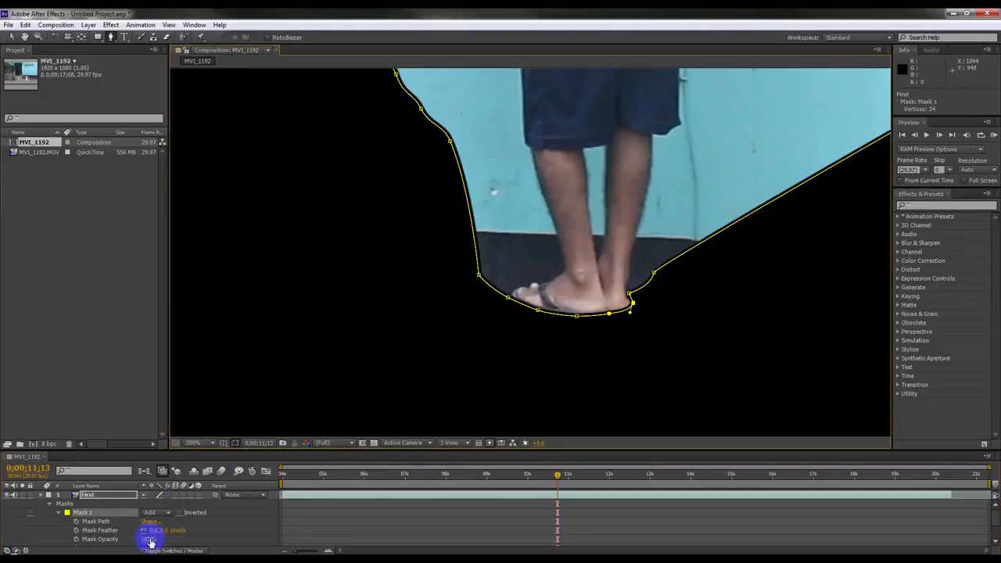
Step: Set Mask 1's expansion to -1 pixel and its feather to 21 pixels, leaving the opacity at 100%
{"action": "scroll", "coordinate": [150, 541], "scroll_direction": "down", "scroll_amount": 2}
{"action": "left_click_drag", "start_coordinate": [147, 521], "coordinate": [151, 522]}
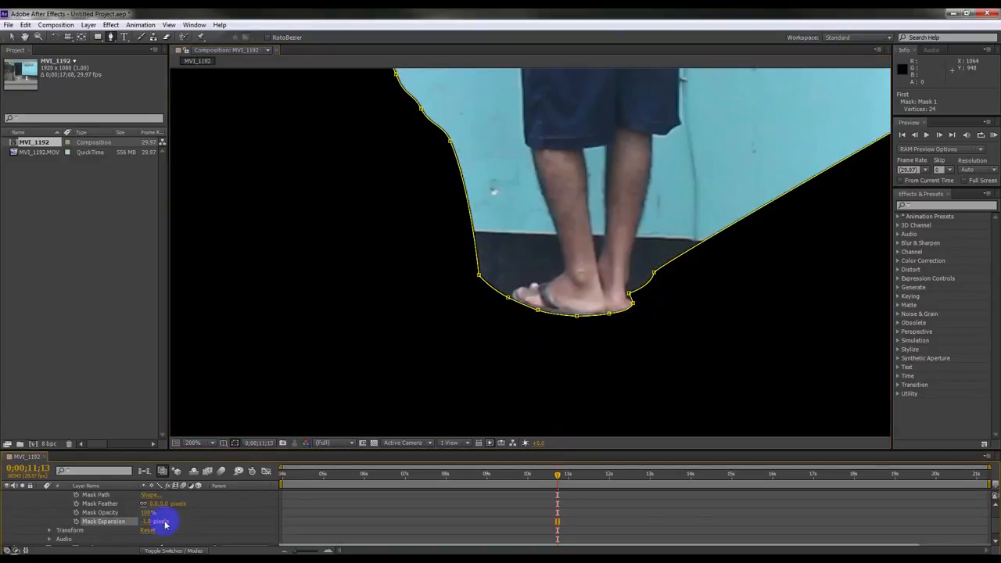
{"action": "left_click_drag", "start_coordinate": [155, 505], "coordinate": [165, 503]}
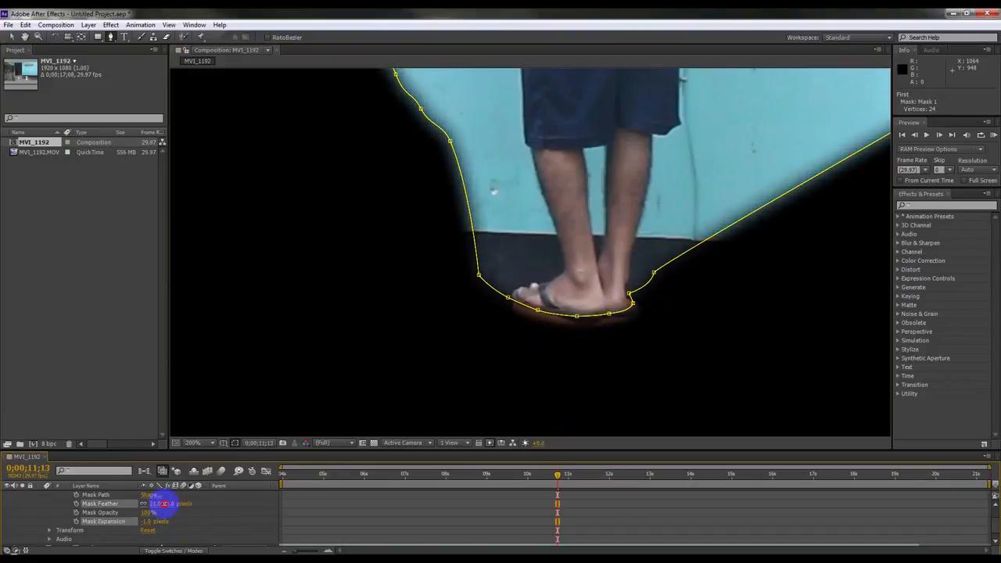
{"action": "left_click_drag", "start_coordinate": [148, 513], "coordinate": [179, 514]}
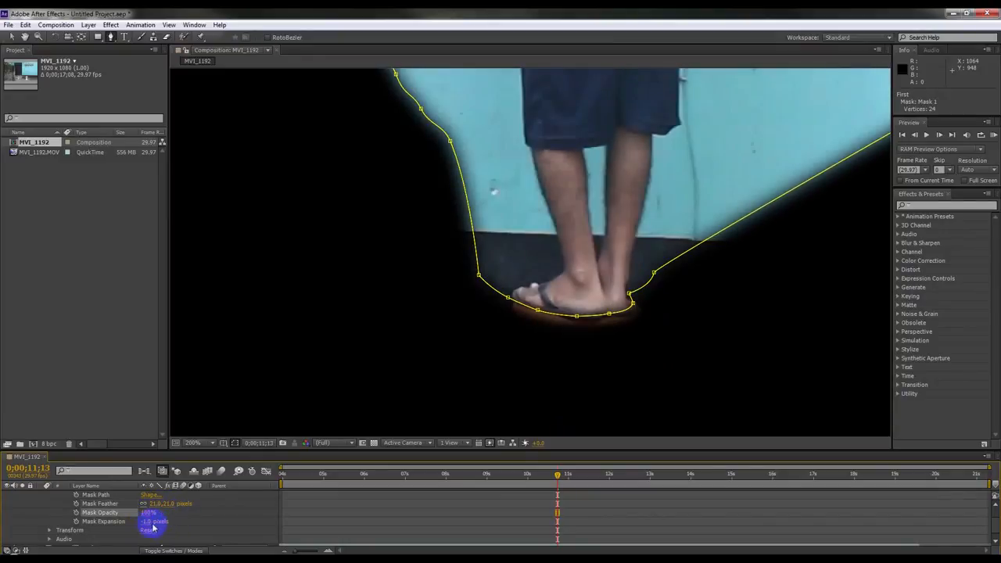
Step: Try inverting Mask 1 and turn the inversion back off
{"action": "scroll", "coordinate": [153, 524], "scroll_direction": "up", "scroll_amount": 3}
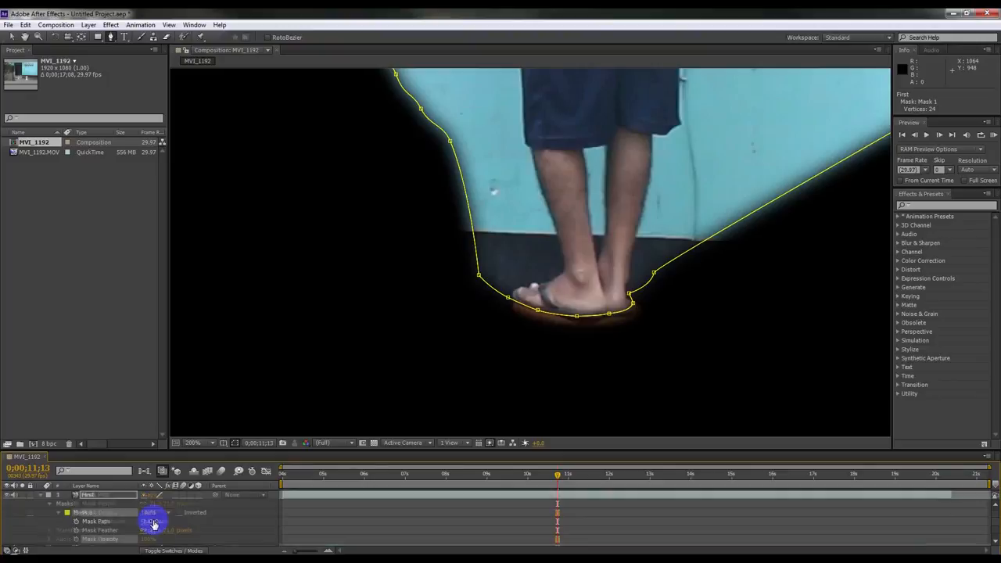
{"action": "left_click", "coordinate": [179, 513]}
{"action": "left_click", "coordinate": [179, 514]}
{"action": "scroll", "coordinate": [152, 542], "scroll_direction": "down", "scroll_amount": 3}
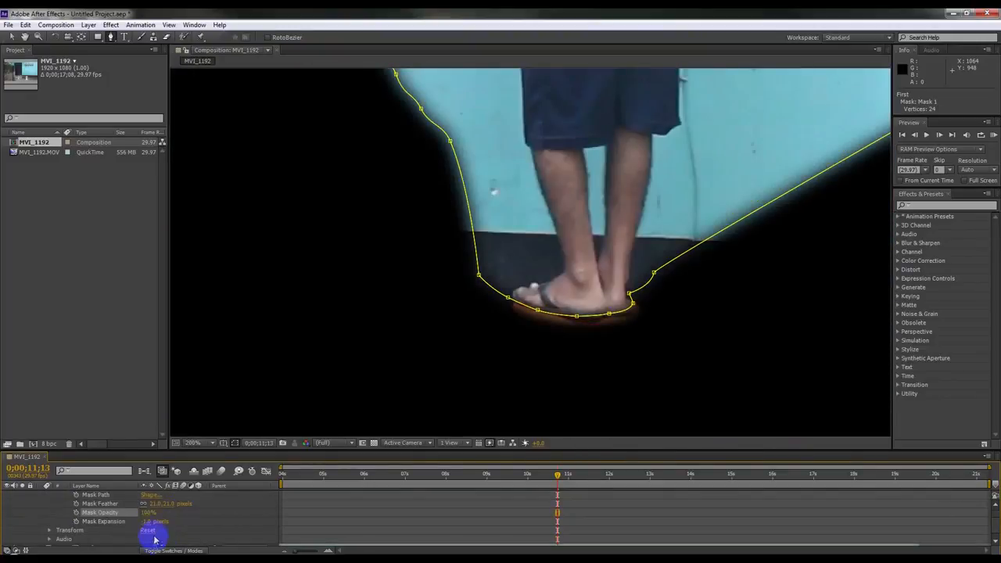
Step: Try larger expansions on Mask 1, ending with a 16-pixel feather and an expansion of -7 pixels
{"action": "left_click_drag", "start_coordinate": [144, 522], "coordinate": [154, 529]}
{"action": "left_click", "coordinate": [148, 522]}
{"action": "type", "text": "1"}
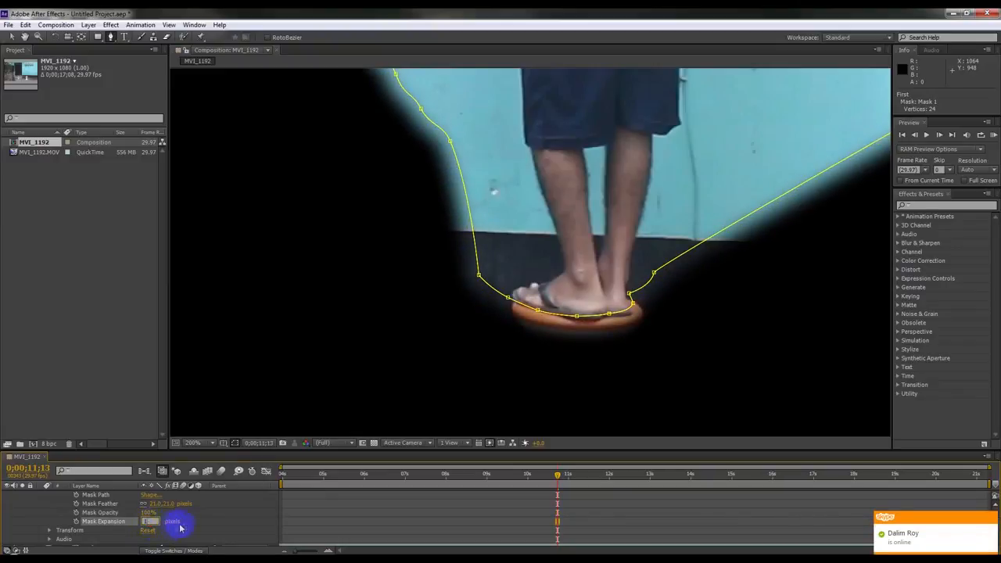
{"action": "left_click", "coordinate": [184, 526]}
{"action": "left_click_drag", "start_coordinate": [167, 504], "coordinate": [141, 521]}
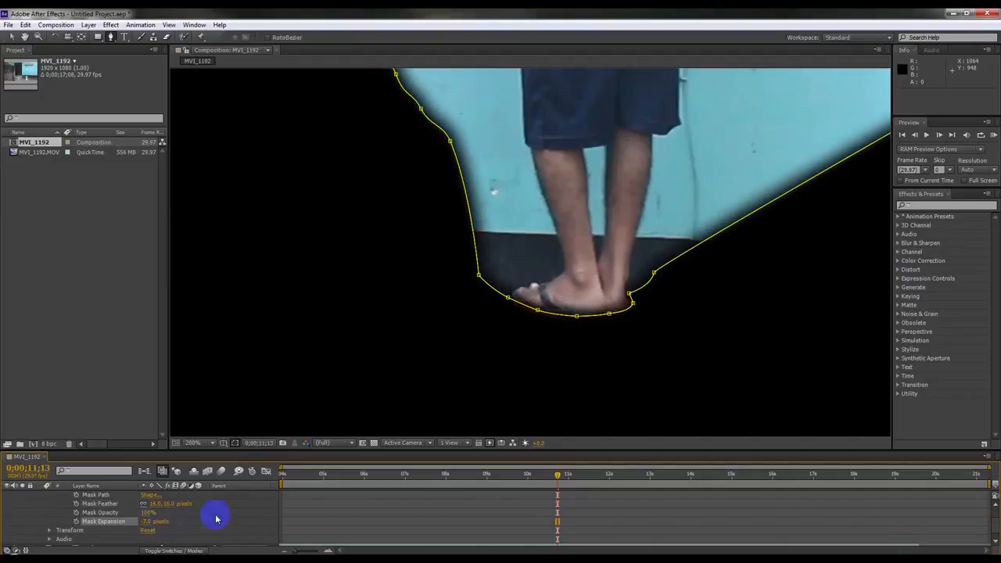
Step: Set Mask 1's feather to 10 pixels and deselect the First layer
{"action": "scroll", "coordinate": [78, 509], "scroll_direction": "up", "scroll_amount": 1}
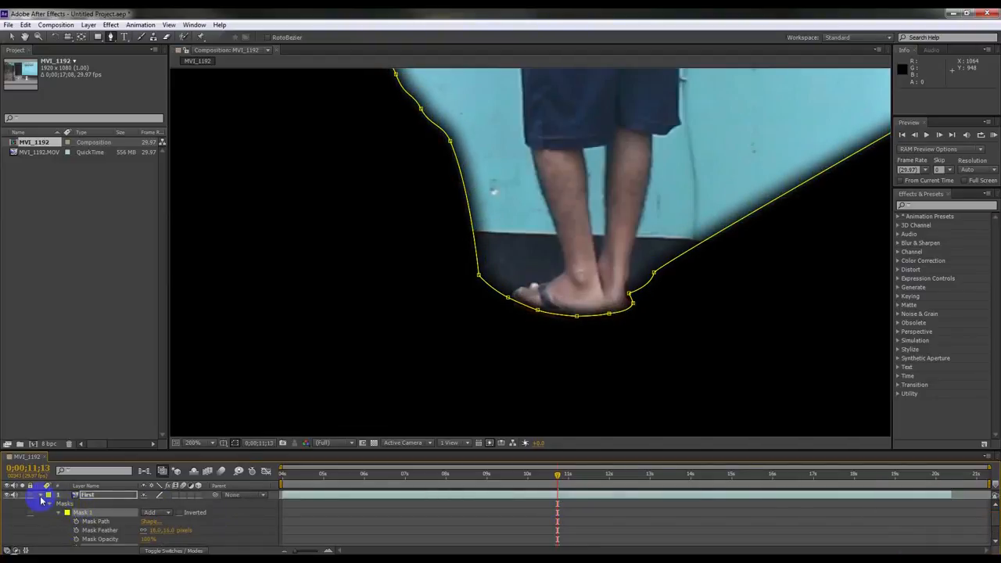
{"action": "left_click", "coordinate": [171, 531]}
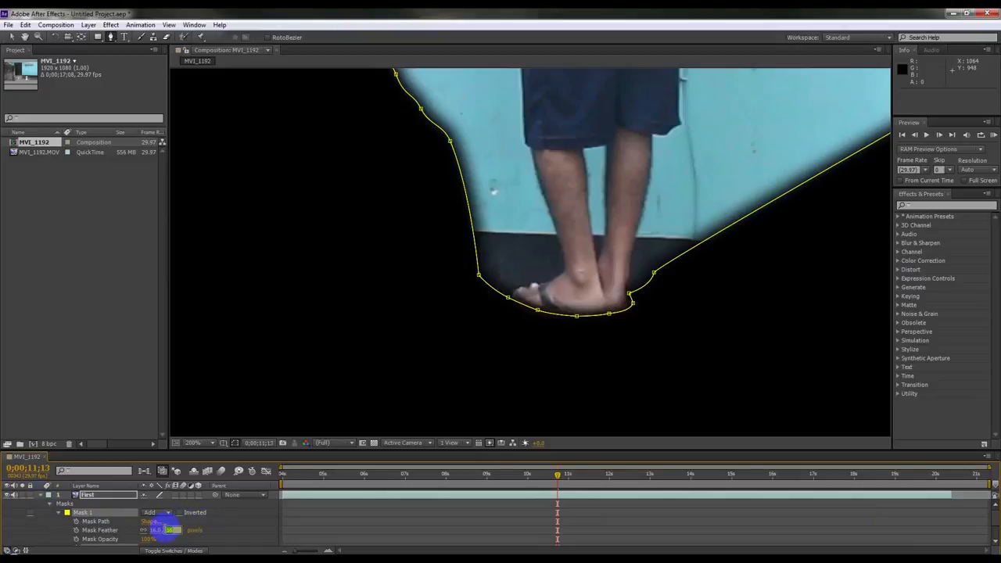
{"action": "type", "text": "10"}
{"action": "left_click", "coordinate": [207, 530]}
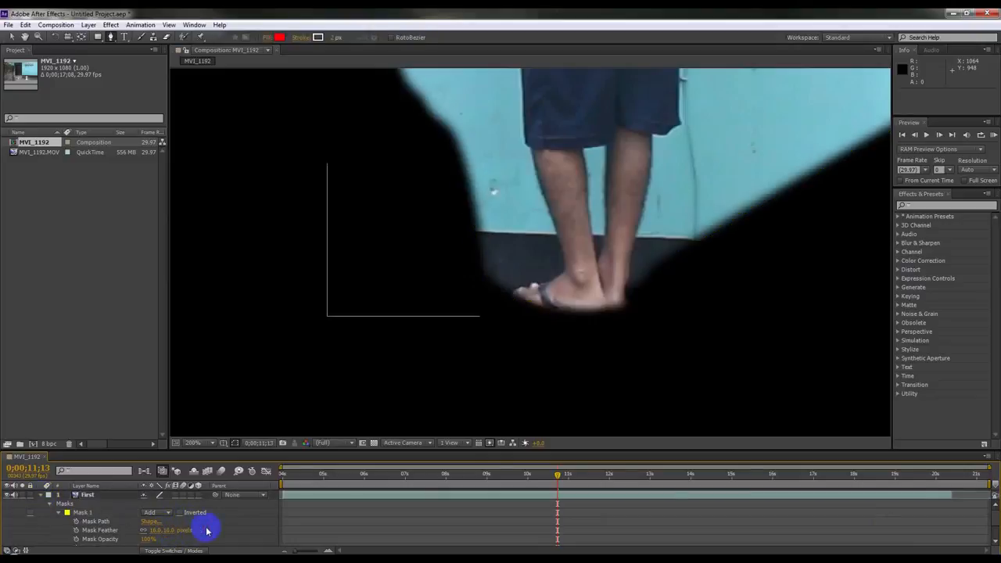
Step: Collapse the First layer's properties and make the 2Nd layer visible again, with the whole frame in view
{"action": "left_click", "coordinate": [40, 496]}
{"action": "scroll", "coordinate": [469, 301], "scroll_direction": "down", "scroll_amount": 6}
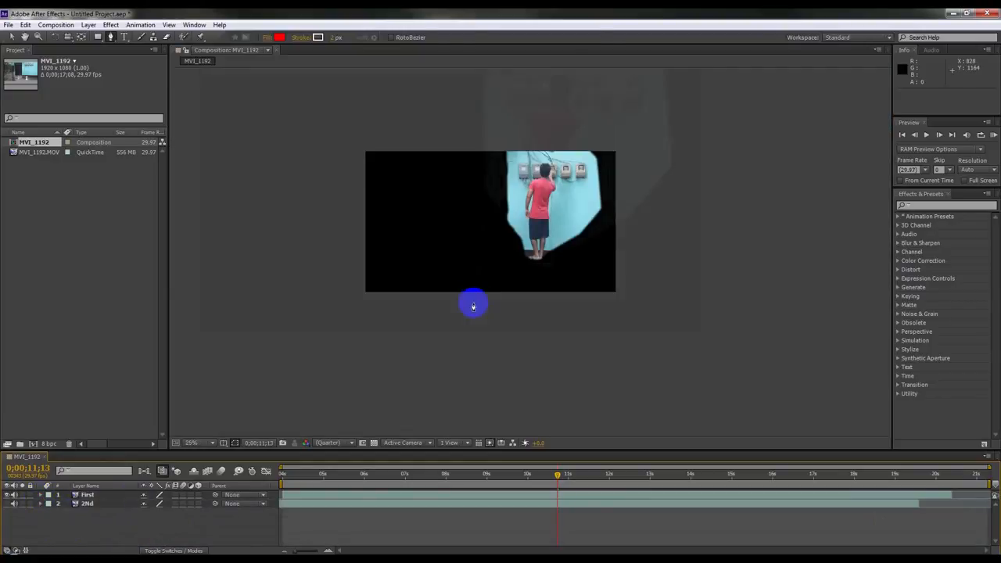
{"action": "key", "text": "period"}
{"action": "left_click", "coordinate": [13, 504]}
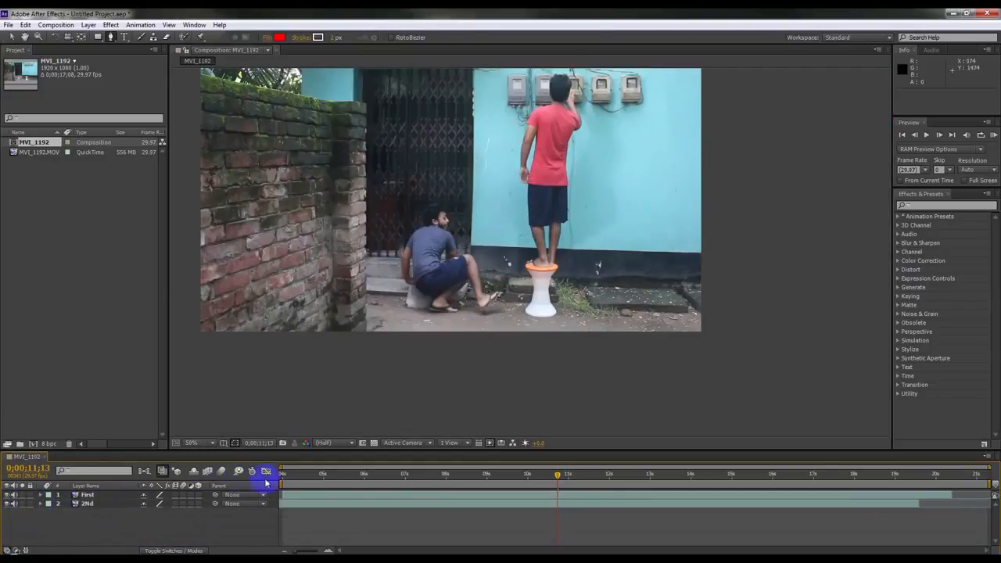
Step: On the First layer's Mask 1, raise the expansion beyond 100 pixels and set the feather to 32 pixels
{"action": "left_click", "coordinate": [82, 495]}
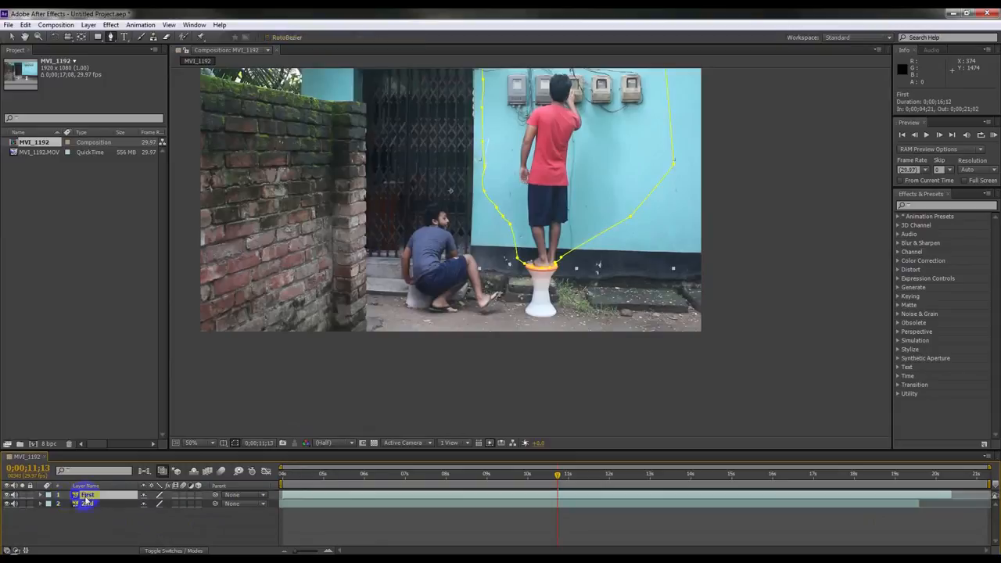
{"action": "left_click", "coordinate": [41, 496]}
{"action": "left_click", "coordinate": [174, 532]}
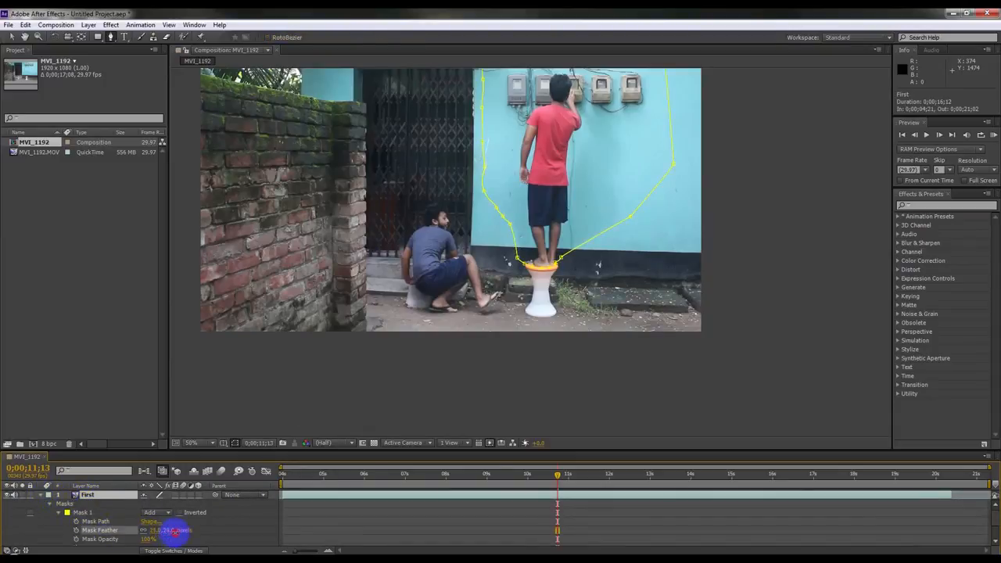
{"action": "left_click", "coordinate": [218, 532]}
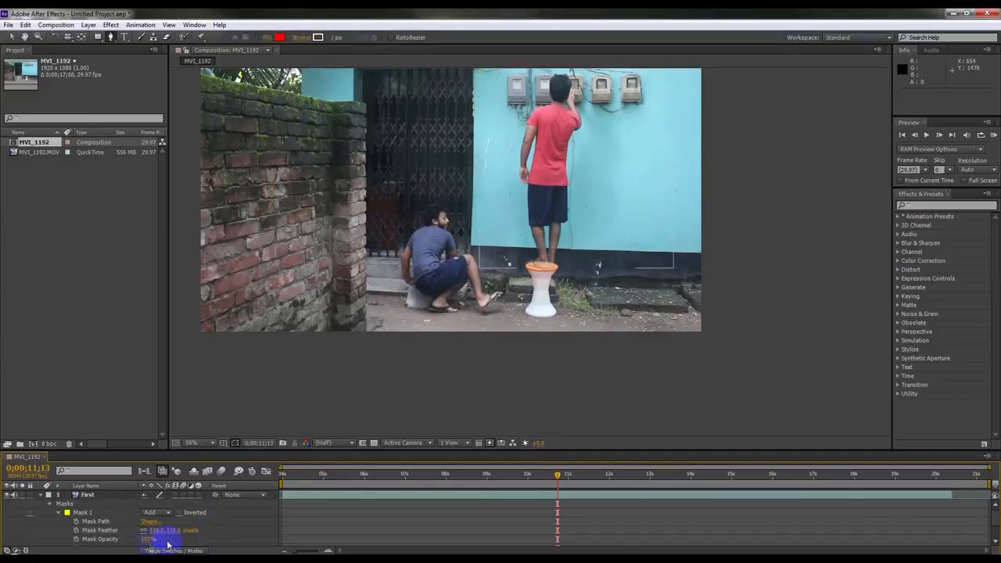
{"action": "scroll", "coordinate": [166, 539], "scroll_direction": "down", "scroll_amount": 2}
{"action": "left_click", "coordinate": [145, 522]}
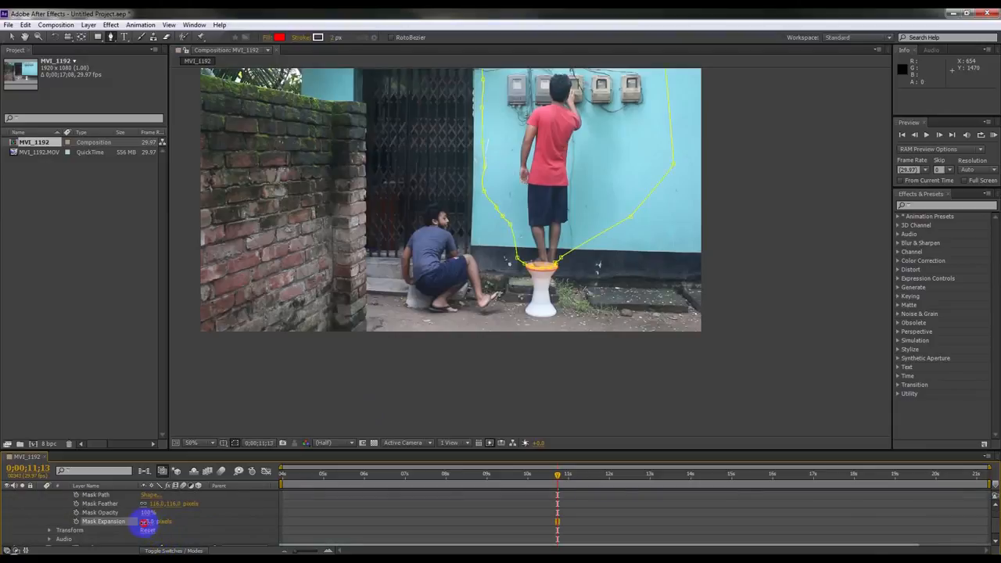
{"action": "mouse_move", "coordinate": [135, 524]}
{"action": "left_mouse_down"}
{"action": "mouse_move", "coordinate": [240, 519]}
{"action": "mouse_move", "coordinate": [206, 523]}
{"action": "left_mouse_up"}
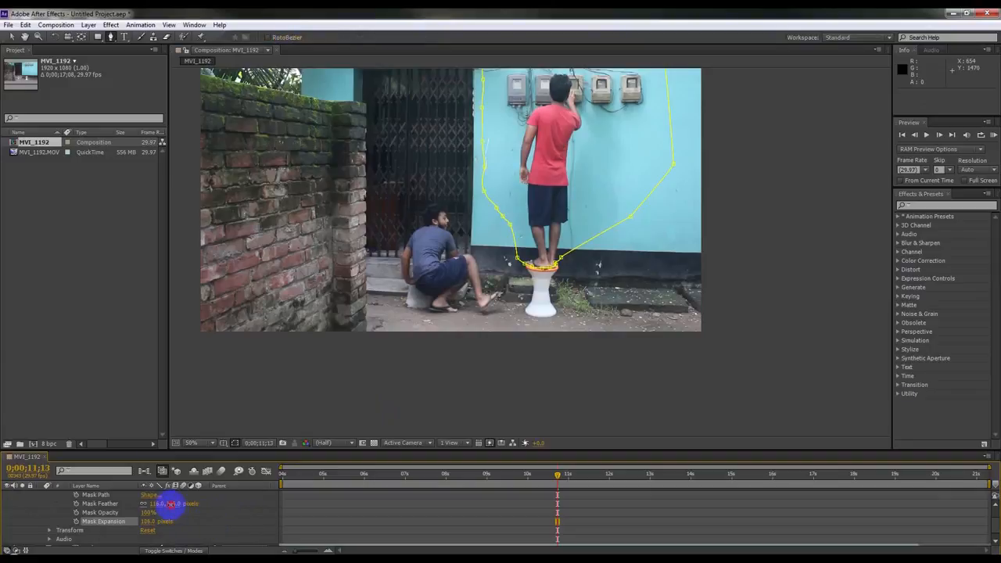
{"action": "left_click_drag", "start_coordinate": [171, 503], "coordinate": [155, 505]}
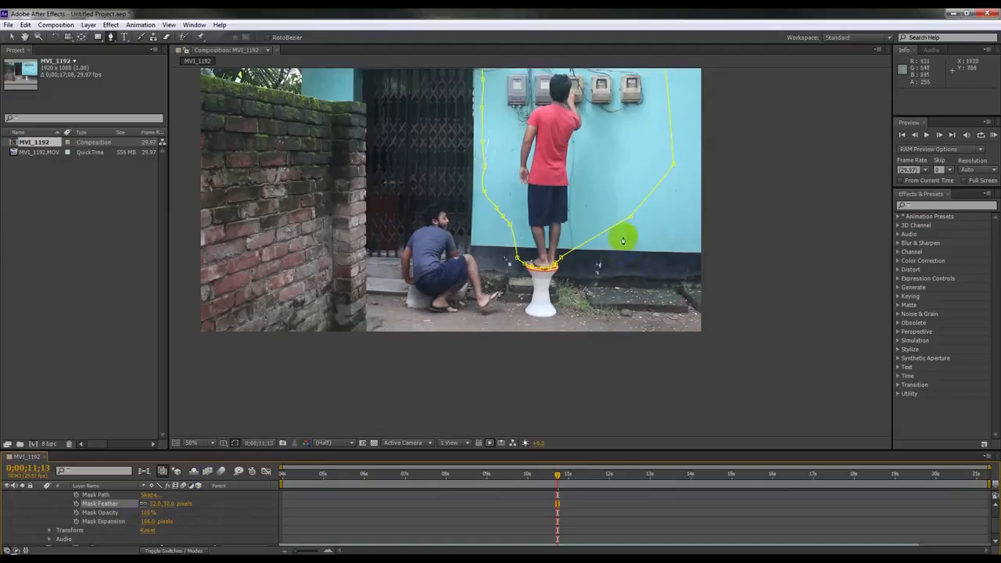
Step: Pull the mask vertices on the wall side beyond the frame's edge and upper corner to include the blue wall
{"action": "left_click_drag", "start_coordinate": [631, 217], "coordinate": [729, 263]}
{"action": "left_click_drag", "start_coordinate": [674, 166], "coordinate": [753, 142]}
{"action": "scroll", "coordinate": [740, 174], "scroll_direction": "up", "scroll_amount": 1}
{"action": "scroll", "coordinate": [737, 179], "scroll_direction": "down", "scroll_amount": 1}
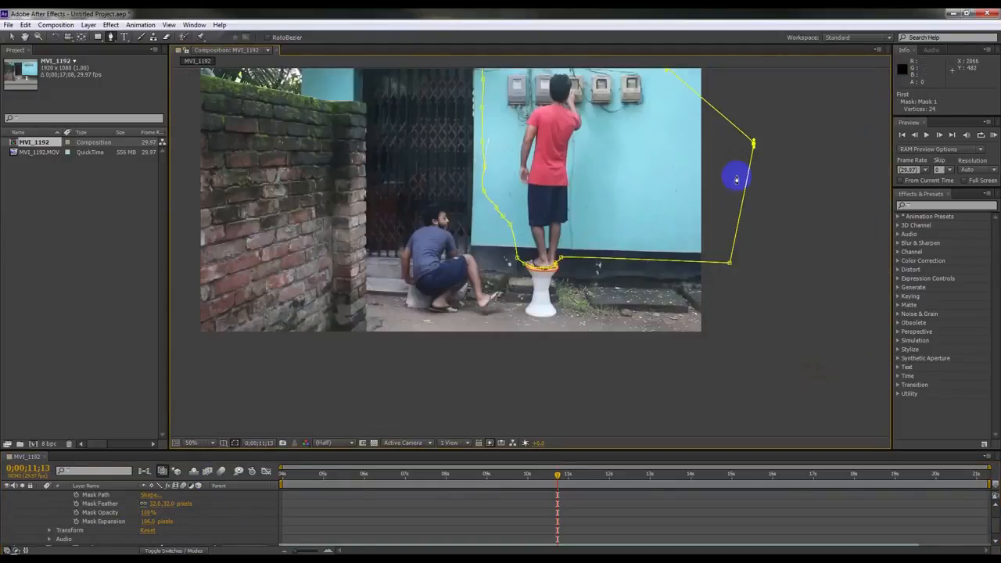
{"action": "left_click_drag", "start_coordinate": [670, 112], "coordinate": [652, 203]}
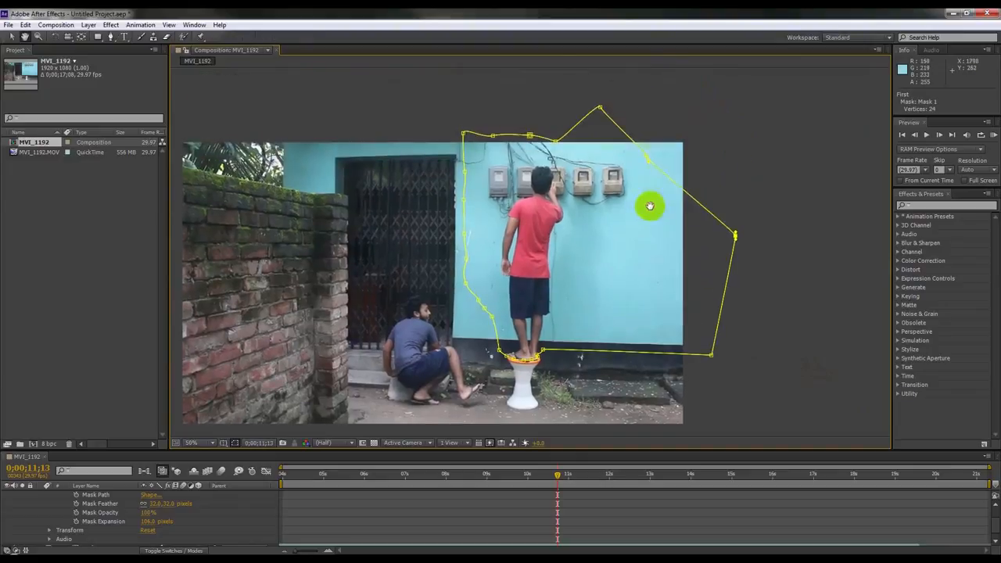
{"action": "left_click_drag", "start_coordinate": [647, 157], "coordinate": [760, 88]}
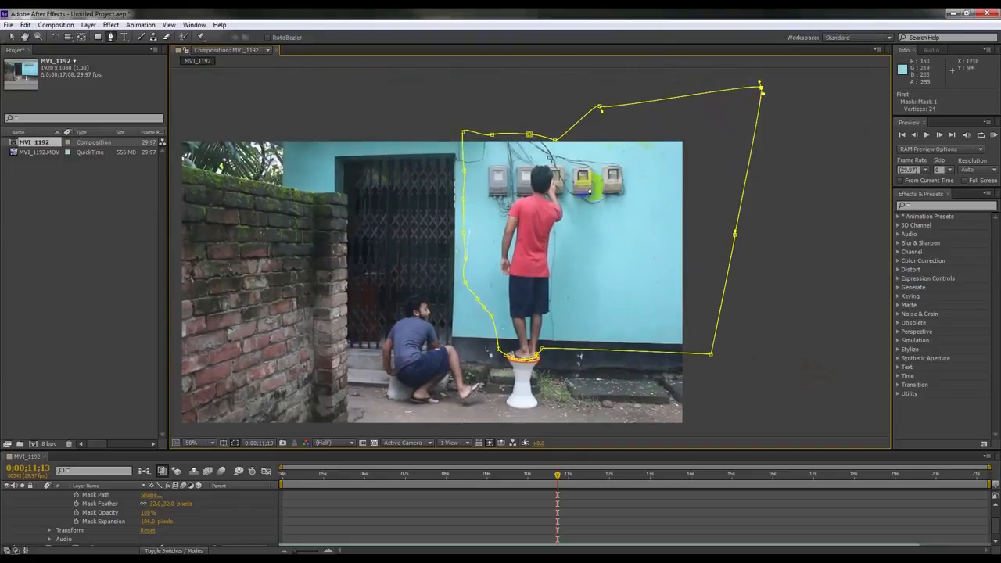
Step: Move the mask vertices on the gate side outward and the upper ones above the frame, and hide the mask outline
{"action": "left_click_drag", "start_coordinate": [466, 173], "coordinate": [448, 259]}
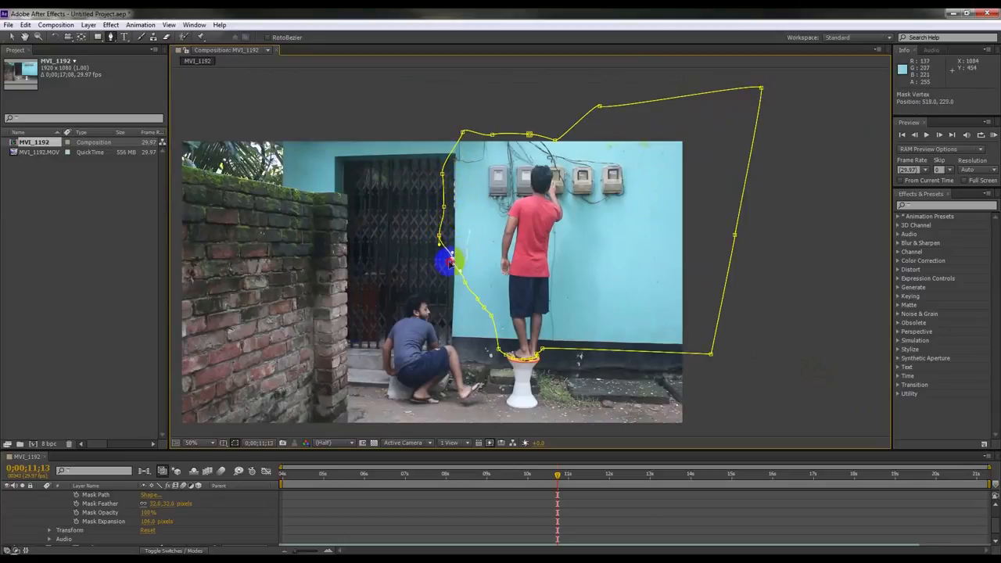
{"action": "left_click_drag", "start_coordinate": [464, 133], "coordinate": [438, 111]}
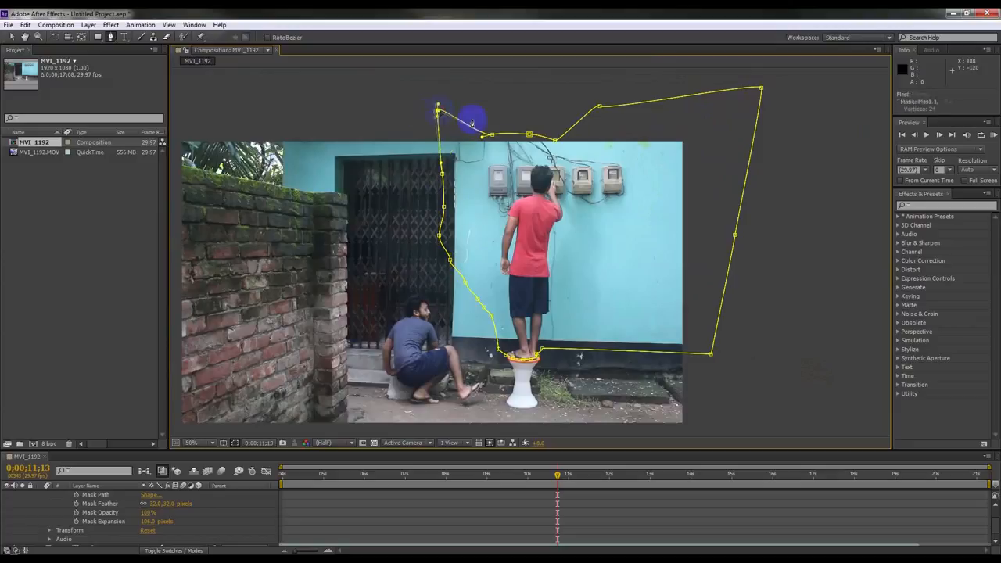
{"action": "left_click_drag", "start_coordinate": [556, 139], "coordinate": [489, 117]}
{"action": "left_click", "coordinate": [234, 449]}
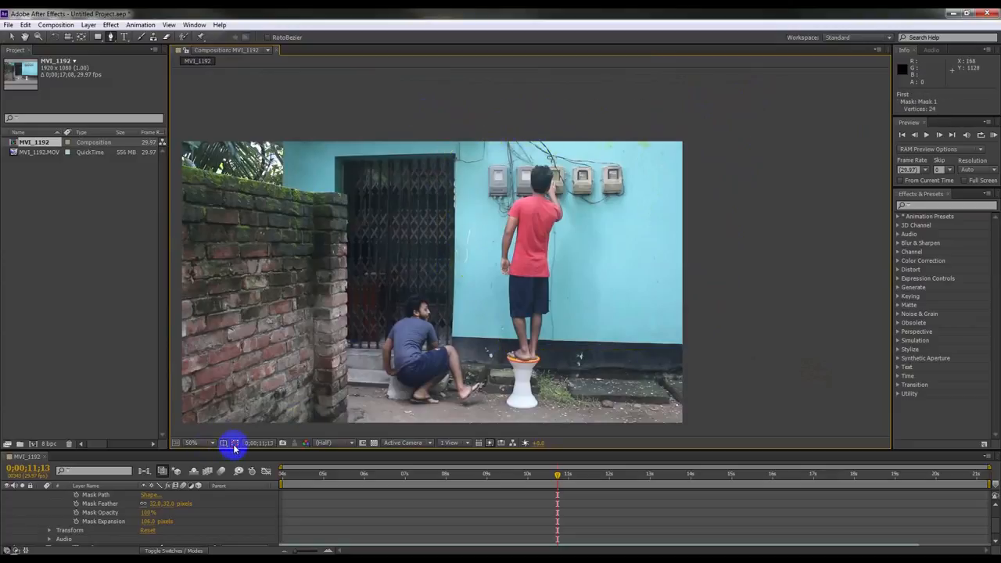
Step: Using the frame at 0;00;14;03, set the First layer's Mask 1 expansion to -2 pixels and its feather to 4 pixels
{"action": "left_click", "coordinate": [306, 483]}
{"action": "left_click_drag", "start_coordinate": [305, 483], "coordinate": [666, 476]}
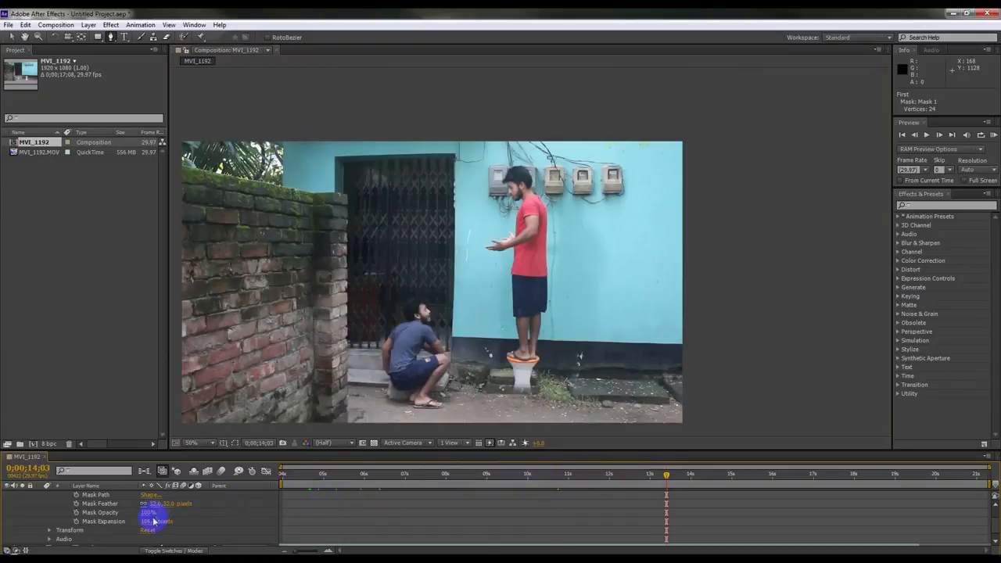
{"action": "left_click_drag", "start_coordinate": [147, 522], "coordinate": [114, 525]}
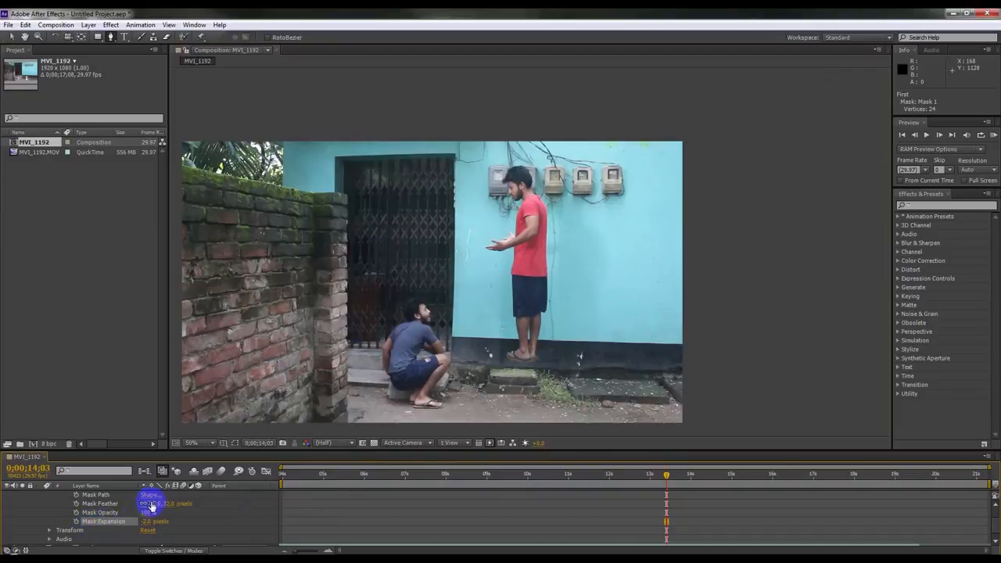
{"action": "left_click_drag", "start_coordinate": [151, 504], "coordinate": [145, 504]}
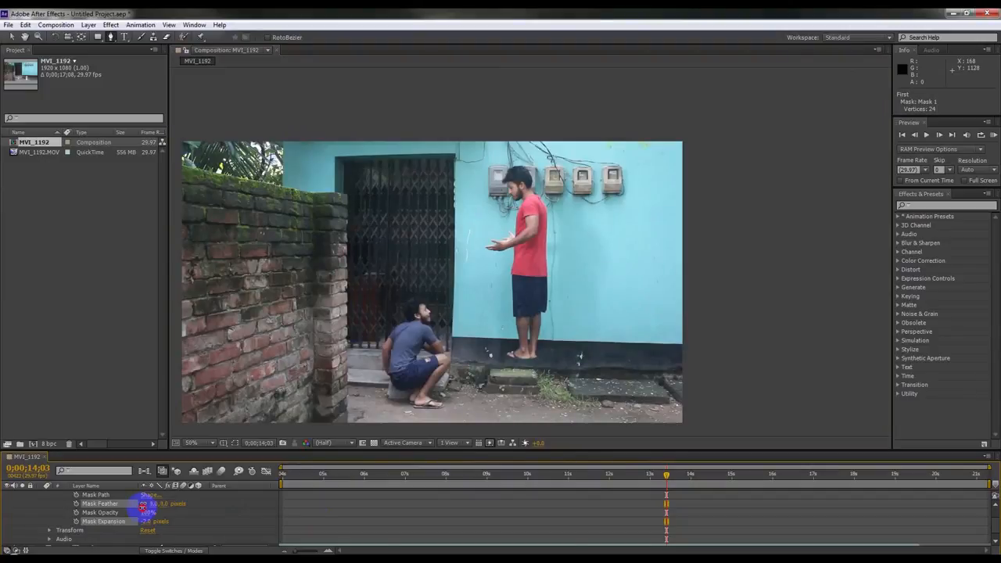
{"action": "left_click", "coordinate": [597, 513]}
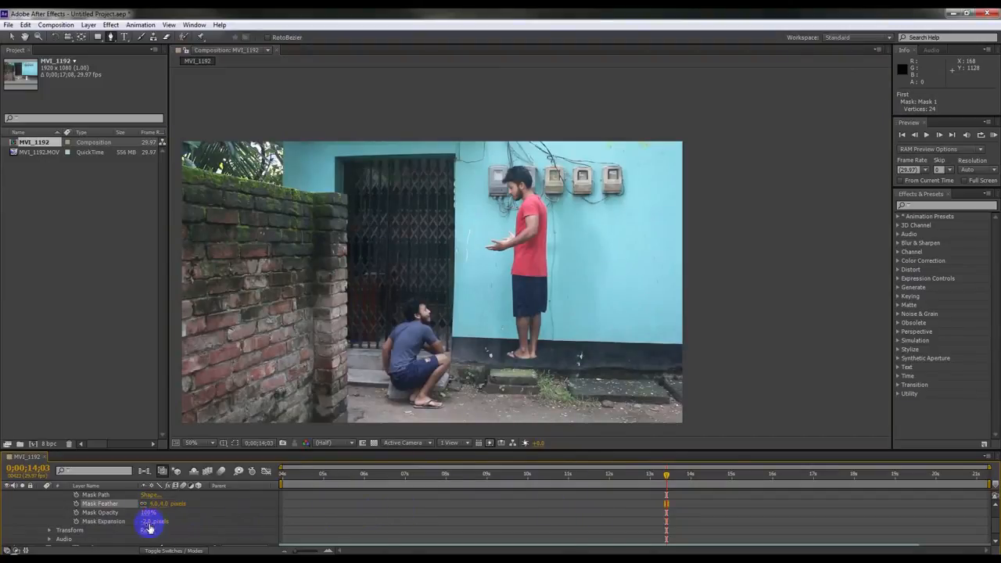
{"action": "left_click_drag", "start_coordinate": [671, 486], "coordinate": [216, 487]}
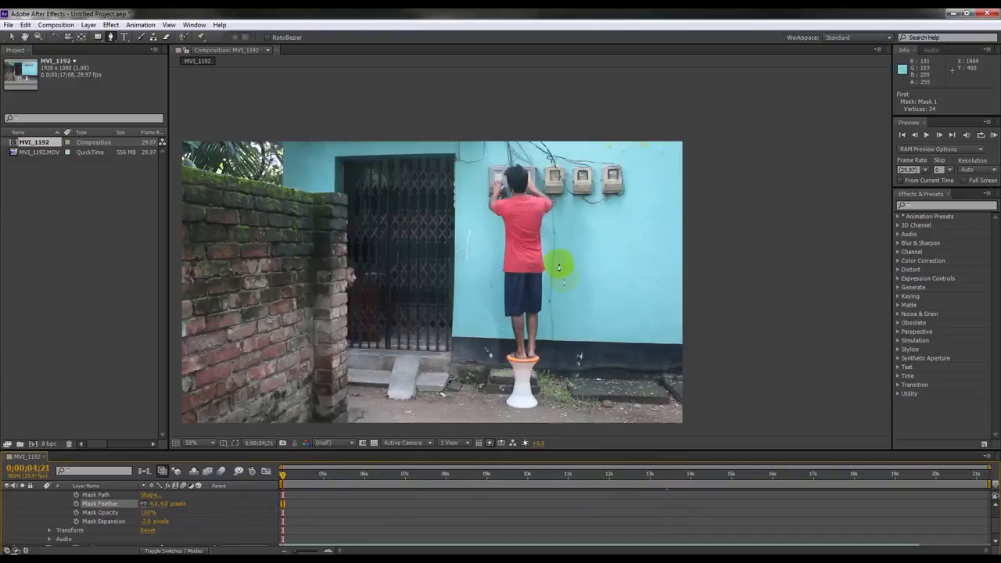
Step: Show the First layer's mask outline and move its lower gate-side vertices outward over the gate, smoothing the corner along the wall's base
{"action": "scroll", "coordinate": [144, 505], "scroll_direction": "up", "scroll_amount": 3}
{"action": "left_click", "coordinate": [145, 496]}
{"action": "left_click", "coordinate": [237, 443]}
{"action": "left_click", "coordinate": [436, 294]}
{"action": "left_click_drag", "start_coordinate": [437, 294], "coordinate": [473, 350]}
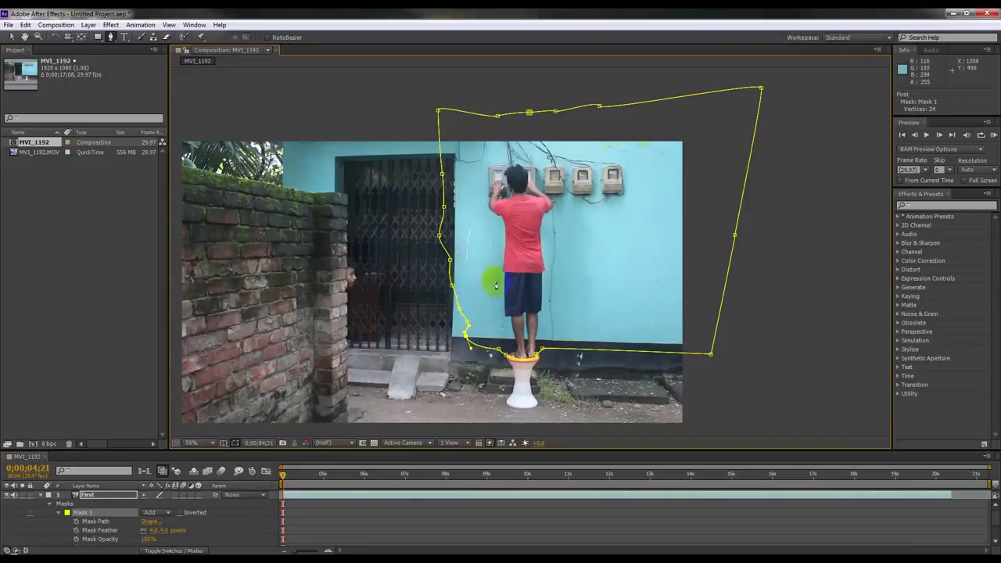
{"action": "left_click_drag", "start_coordinate": [469, 322], "coordinate": [443, 260]}
{"action": "left_click_drag", "start_coordinate": [465, 338], "coordinate": [442, 319]}
{"action": "left_click_drag", "start_coordinate": [358, 475], "coordinate": [626, 477]}
{"action": "left_click_drag", "start_coordinate": [451, 337], "coordinate": [498, 345]}
{"action": "left_click", "coordinate": [497, 348]}
Step: Collapse the First layer's properties, enlarge the timeline area and play a RAM preview of the composition
{"action": "left_click_drag", "start_coordinate": [626, 475], "coordinate": [181, 488]}
{"action": "left_click", "coordinate": [46, 497]}
{"action": "left_click", "coordinate": [40, 496]}
{"action": "left_click", "coordinate": [41, 496]}
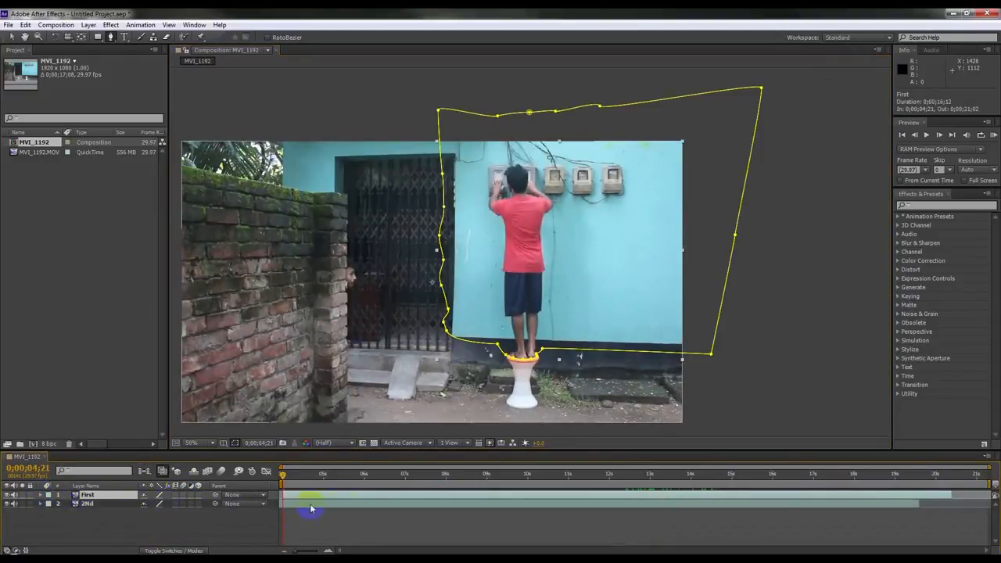
{"action": "left_click_drag", "start_coordinate": [484, 448], "coordinate": [496, 409]}
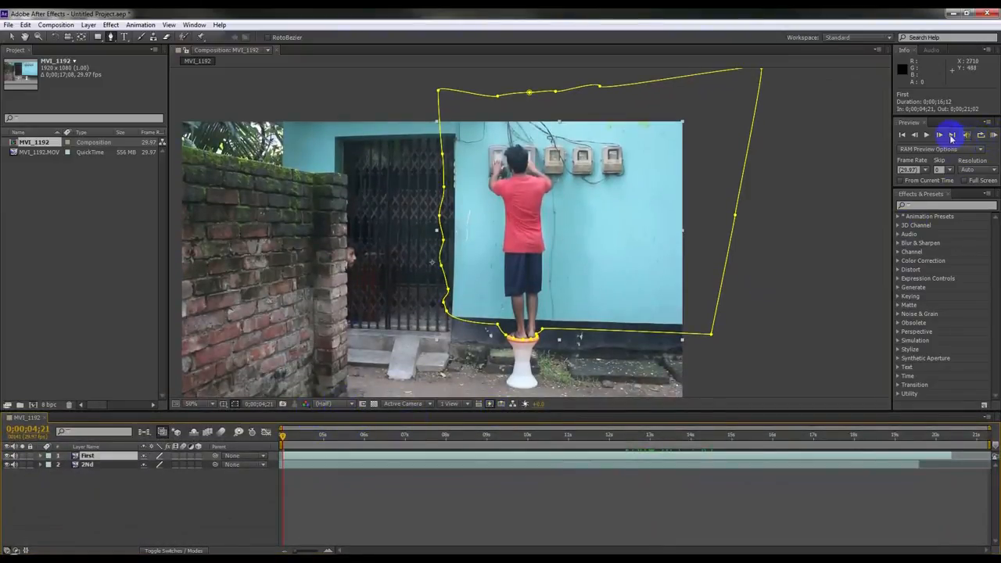
{"action": "left_click", "coordinate": [994, 135]}
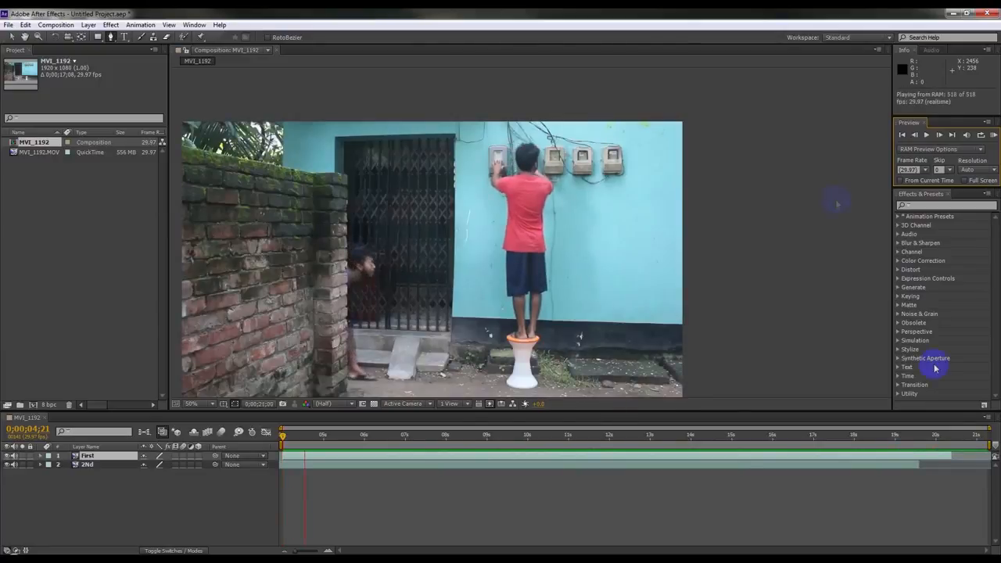
Step: End the work area where the 2Nd layer ends, at 0;00;20;06, and trim the composition to the work area
{"action": "left_click_drag", "start_coordinate": [923, 438], "coordinate": [916, 438]}
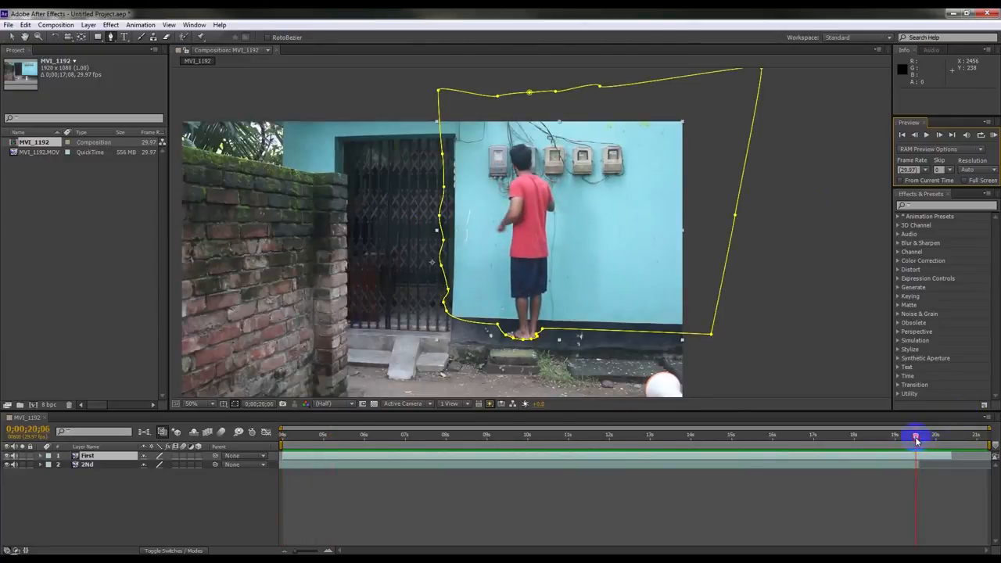
{"action": "left_click_drag", "start_coordinate": [991, 446], "coordinate": [918, 446]}
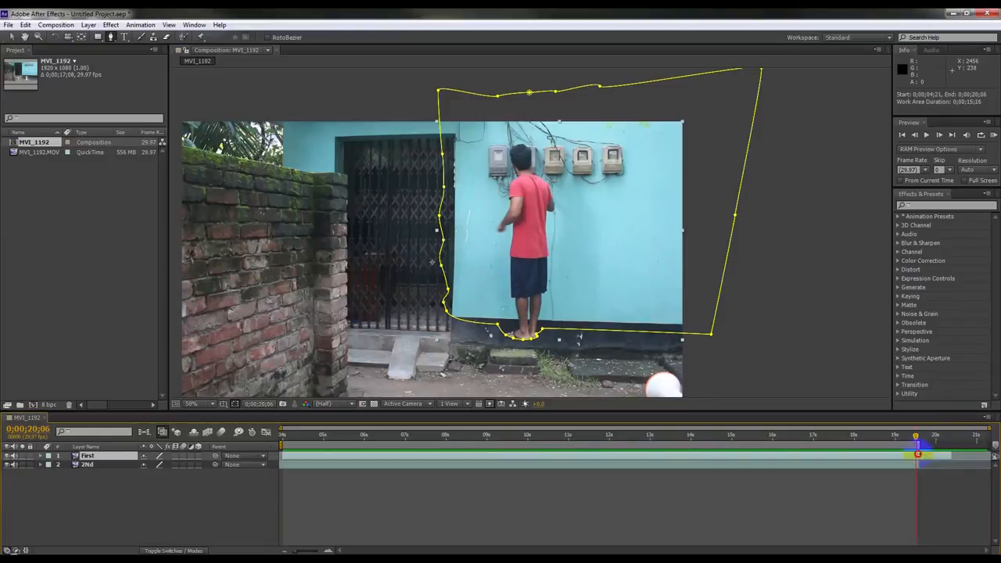
{"action": "right_click", "coordinate": [917, 458]}
{"action": "left_click", "coordinate": [911, 474]}
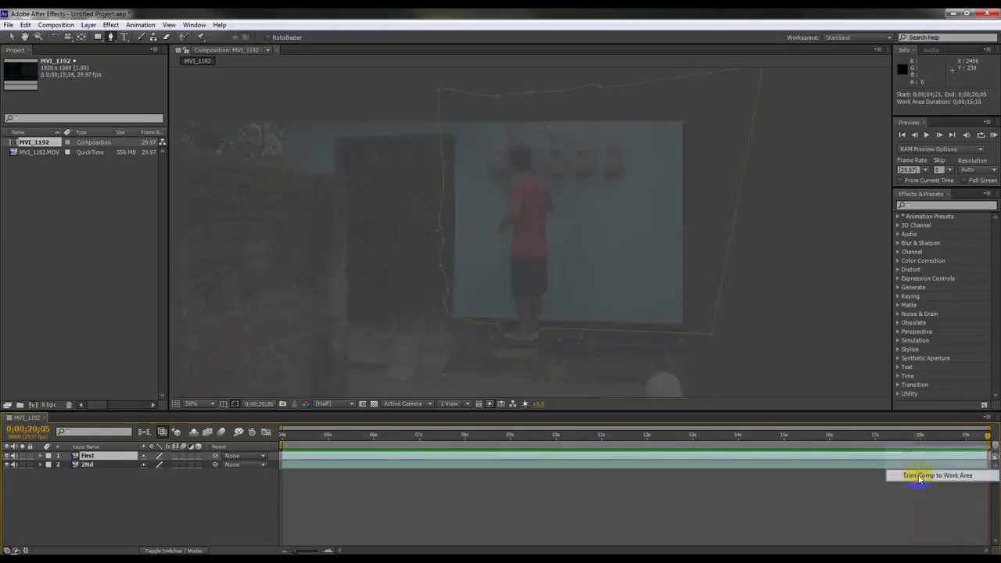
Step: Pre-compose the First and 2Nd layers into a composition named Main, moving all attributes into it
{"action": "left_click_drag", "start_coordinate": [597, 442], "coordinate": [792, 456]}
{"action": "left_click_drag", "start_coordinate": [183, 413], "coordinate": [186, 429]}
{"action": "left_click_drag", "start_coordinate": [127, 495], "coordinate": [90, 459]}
{"action": "right_click", "coordinate": [94, 473]}
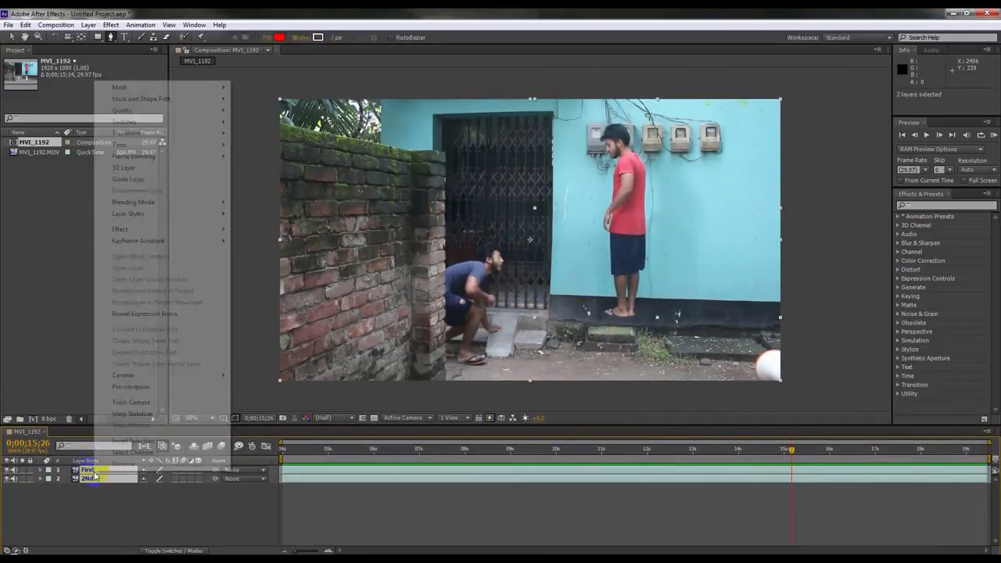
{"action": "left_click", "coordinate": [133, 387]}
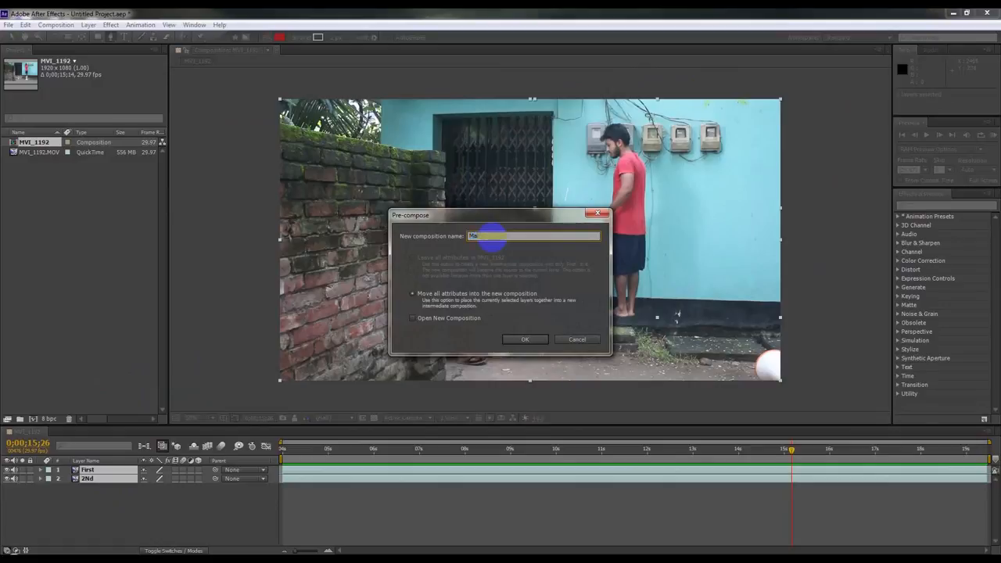
{"action": "left_click", "coordinate": [529, 340]}
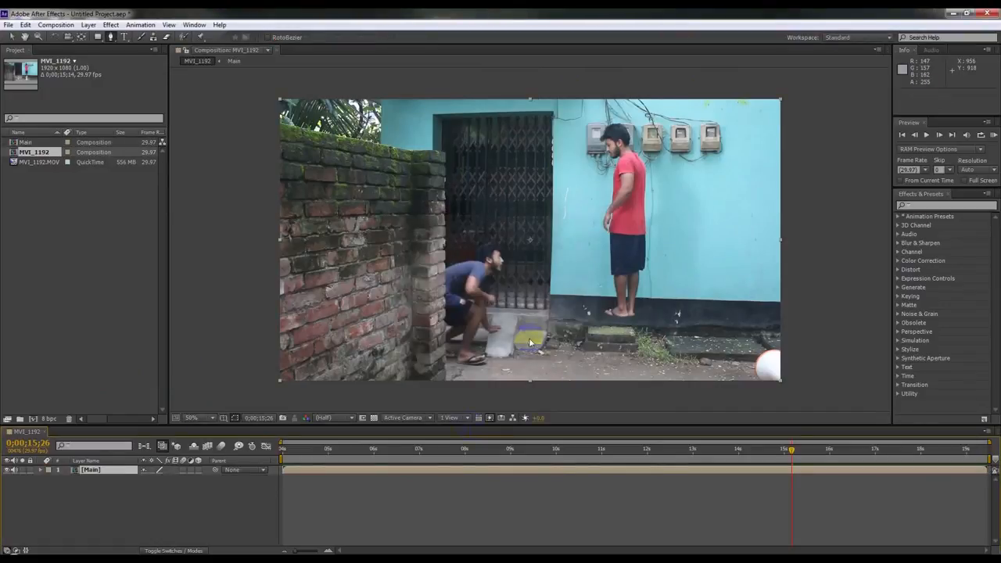
Step: Return to the composition's first frame at 0;00;04;21 and select the Main layer
{"action": "left_click_drag", "start_coordinate": [313, 448], "coordinate": [258, 456]}
{"action": "left_click", "coordinate": [94, 470]}
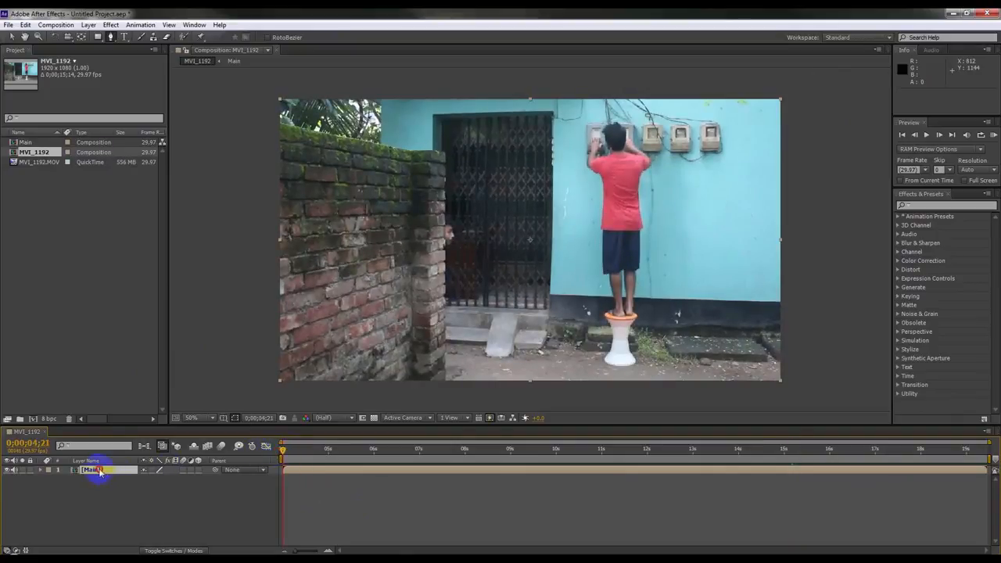